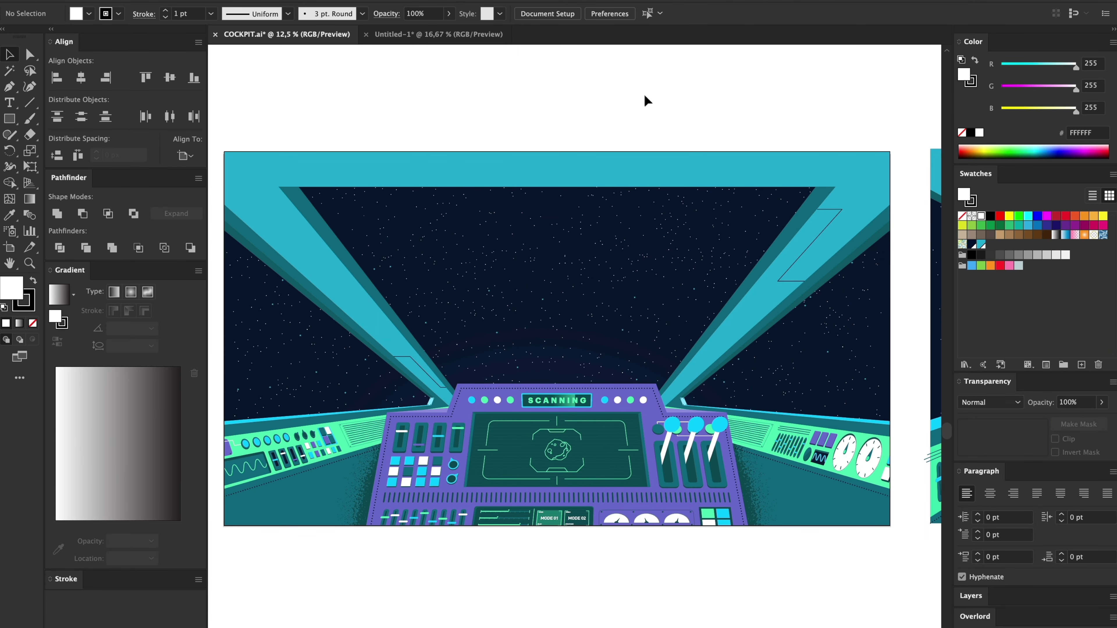
- Examine the cockpit artwork, both the dashboard console scene and the pilot scene
key("super+equal")
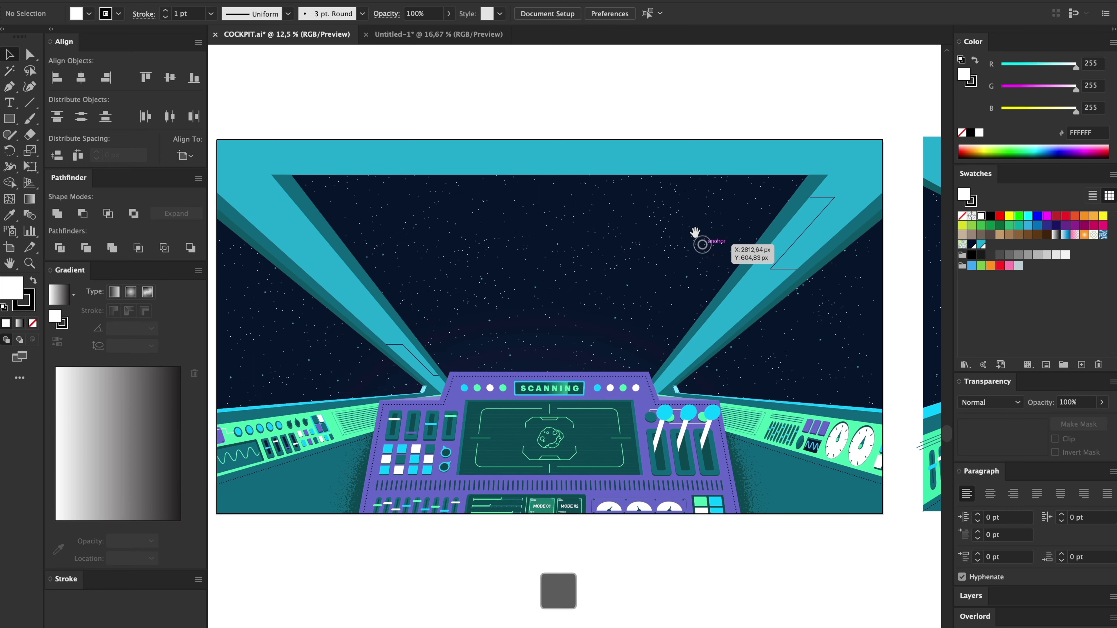
key("super+equal")
key("space")
left_click_drag(865, 391, 524, 225)
left_click_drag(734, 339, 683, 330)
key("super+minus")
left_click_drag(401, 209, 529, 237)
key("super+minus")
left_click_drag(574, 319, 170, 300)
scroll(411, 304, "right", 10)
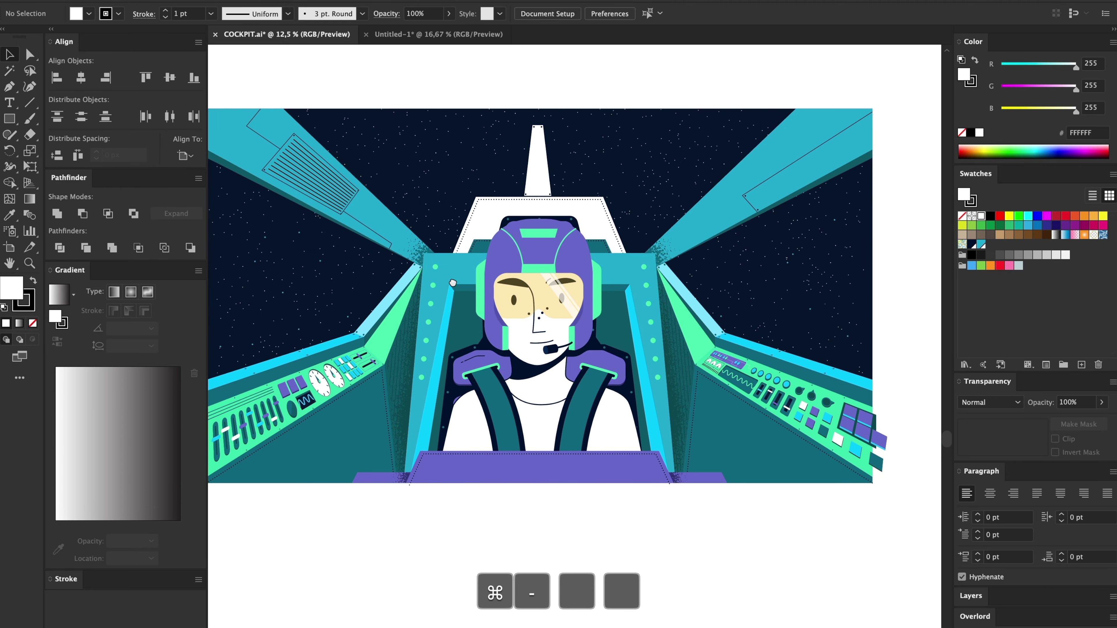
scroll(644, 268, "left", 1)
scroll(626, 340, "right", 5)
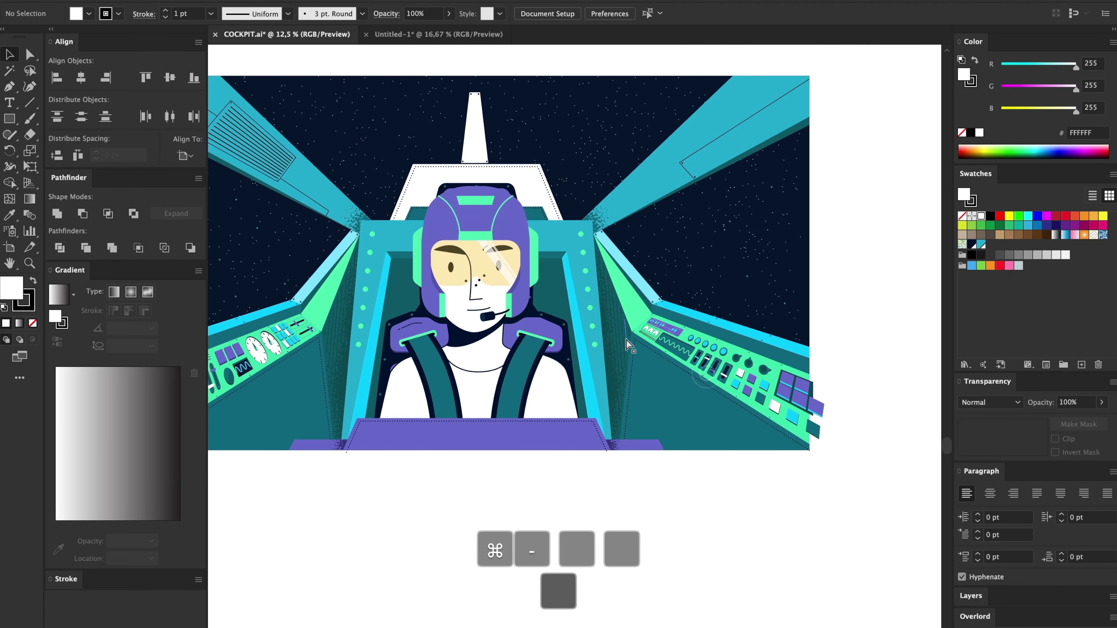
- Examine up close how the instruments follow the perspective of the side control panel to the right of the pilot
key("super+equal")
key("super+equal")
key("super+equal")
scroll(833, 345, "right", 15)
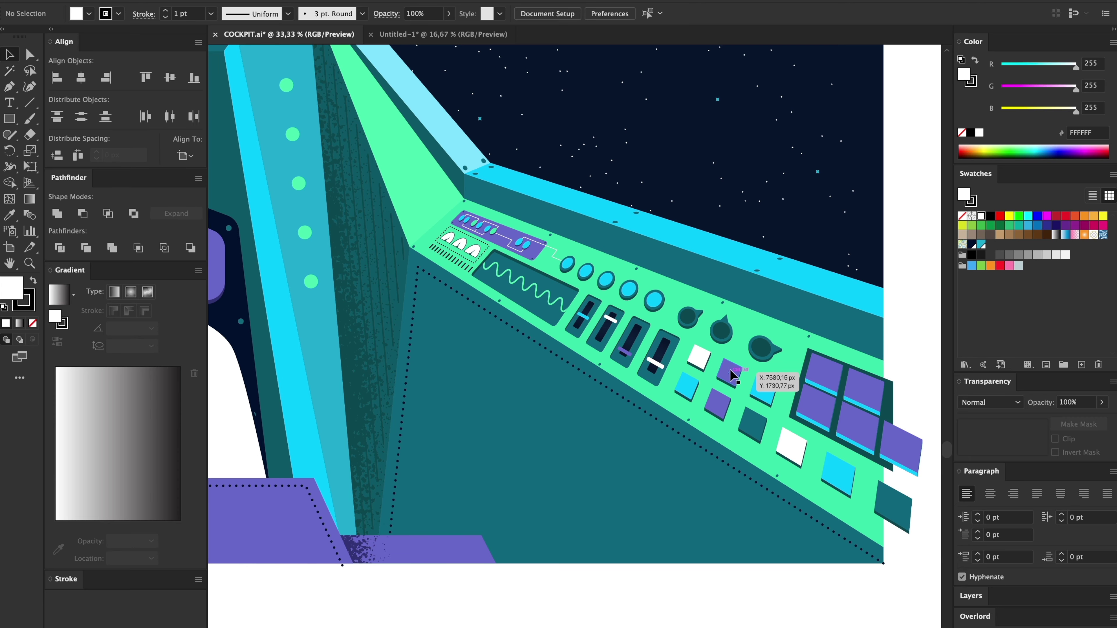
key("space")
left_click_drag(527, 253, 548, 274)
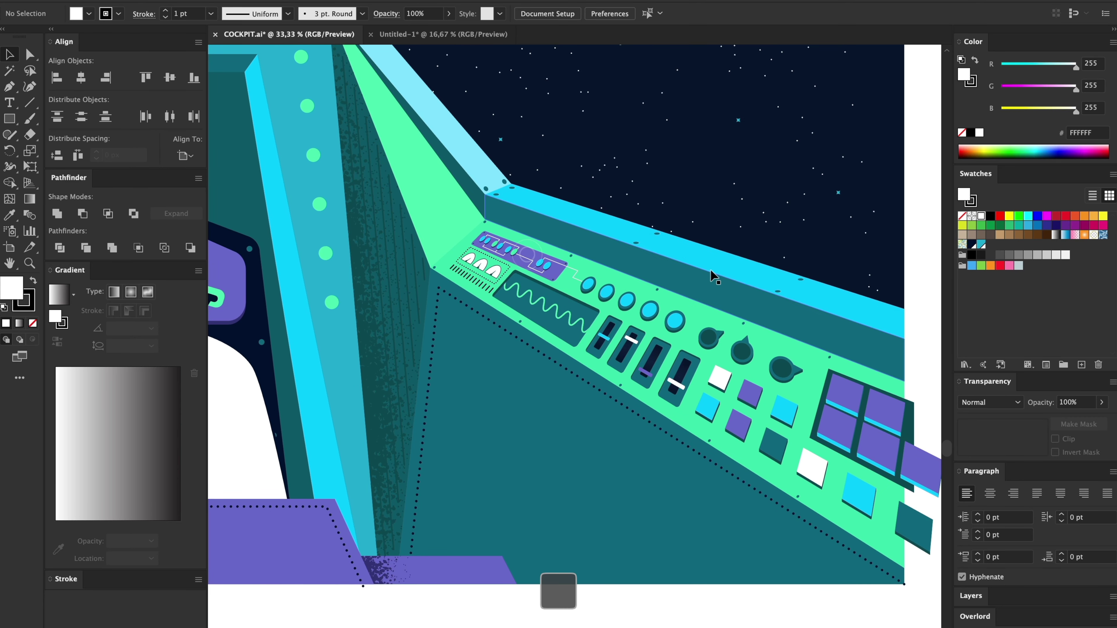
key("space")
left_click_drag(721, 284, 684, 291)
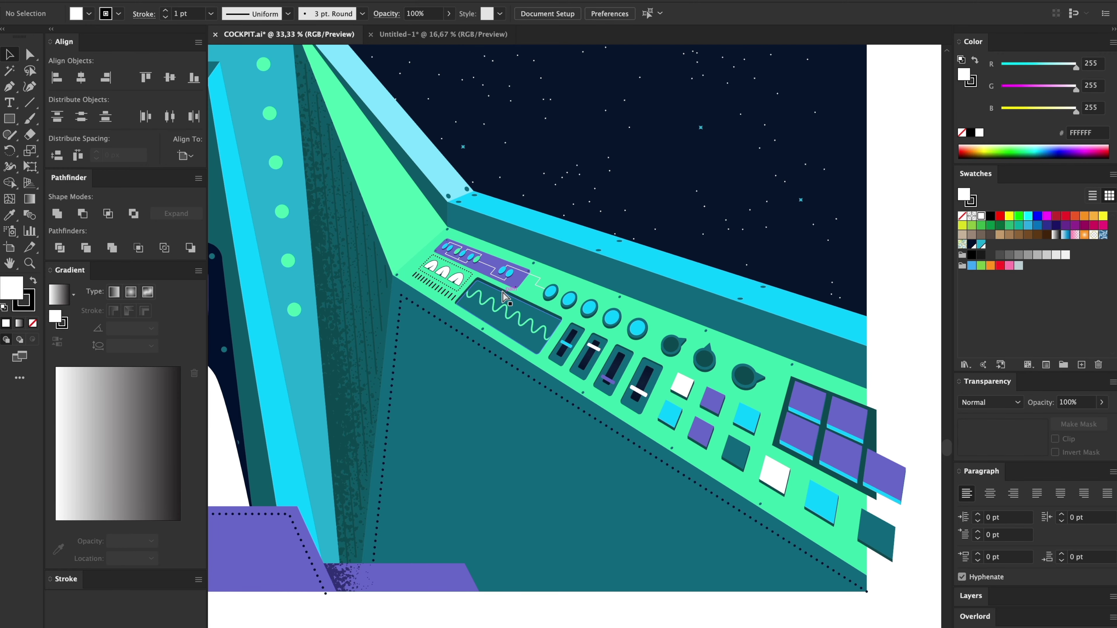
key("super+minus")
key("super+minus")
key("super+minus")
key("space")
left_click_drag(493, 251, 681, 294)
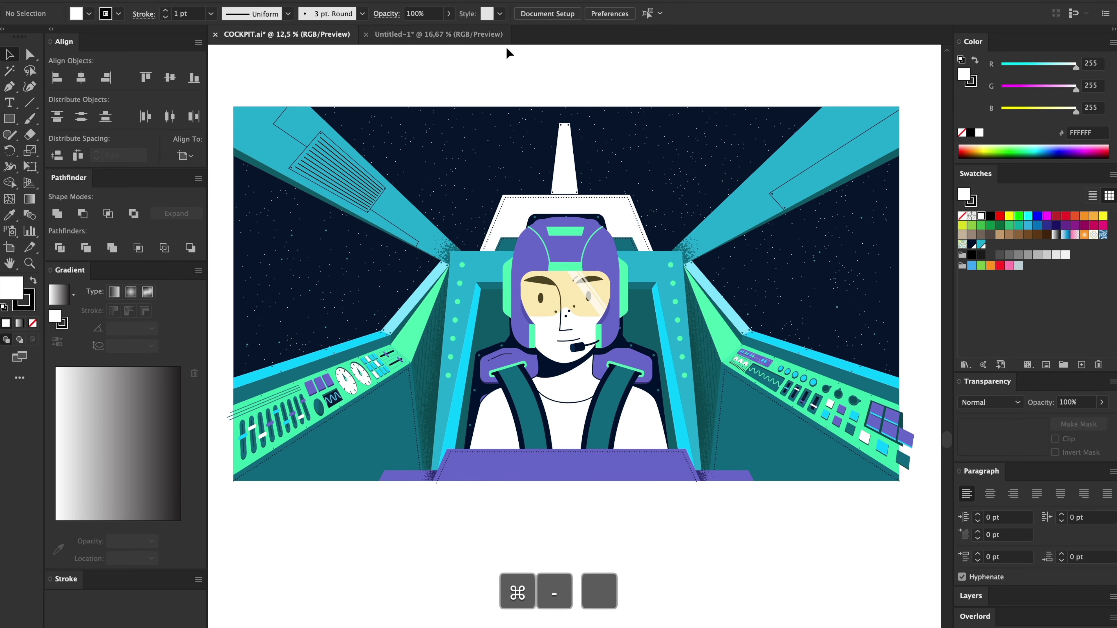
key("space")
left_click_drag(506, 72, 508, 75)
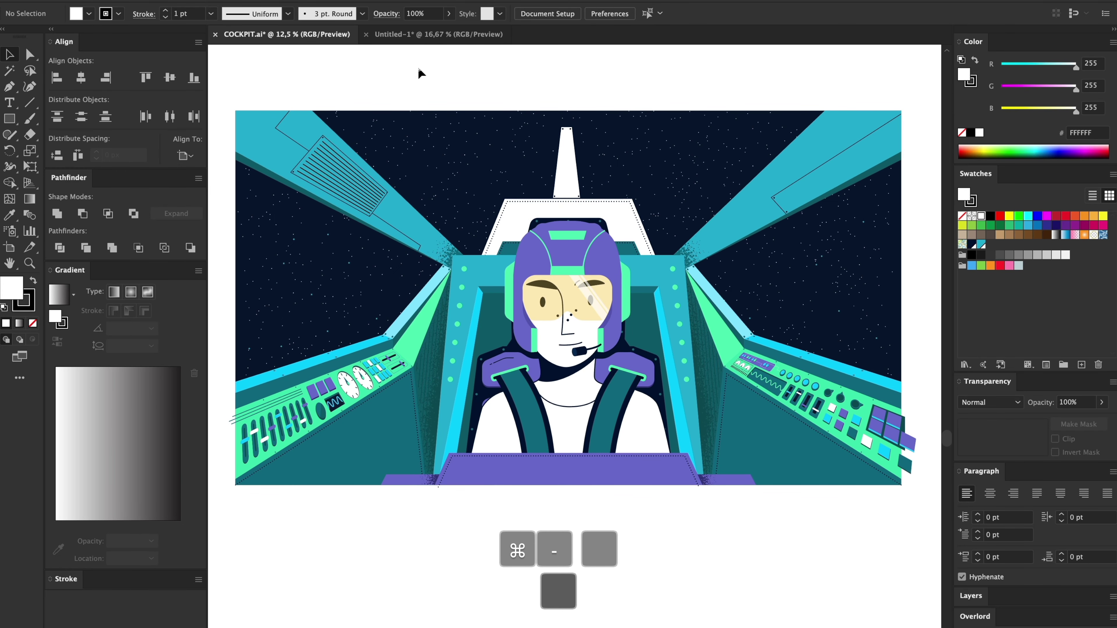
- Switch to the Untitled-1 document and delete the distorted group of controls lying on the green panel
left_click(412, 34)
scroll(673, 160, "down", 1)
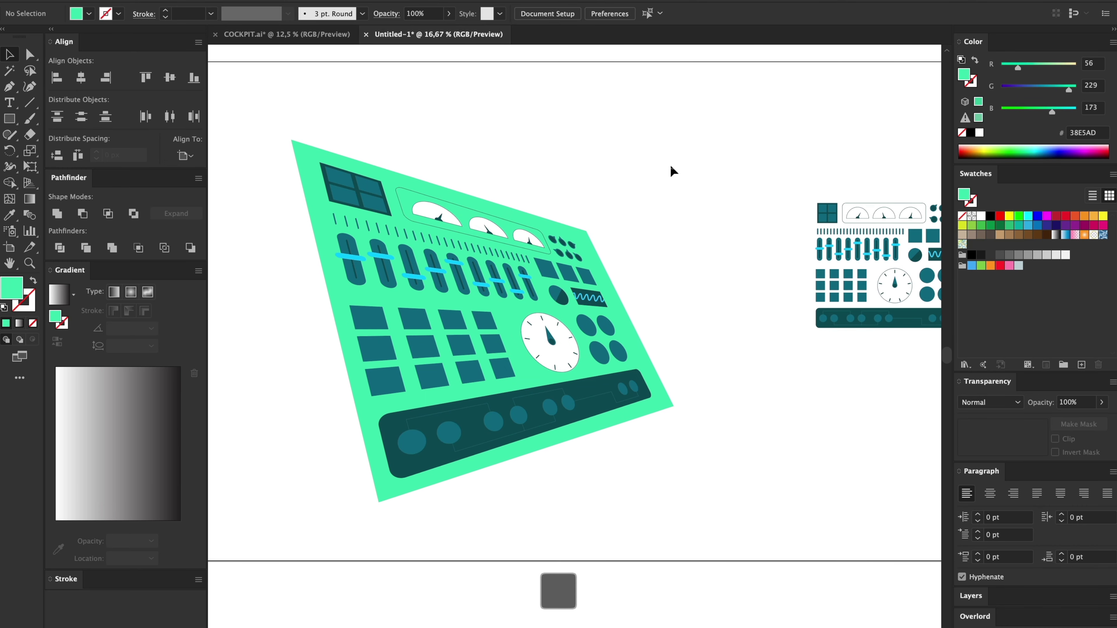
left_click(570, 337)
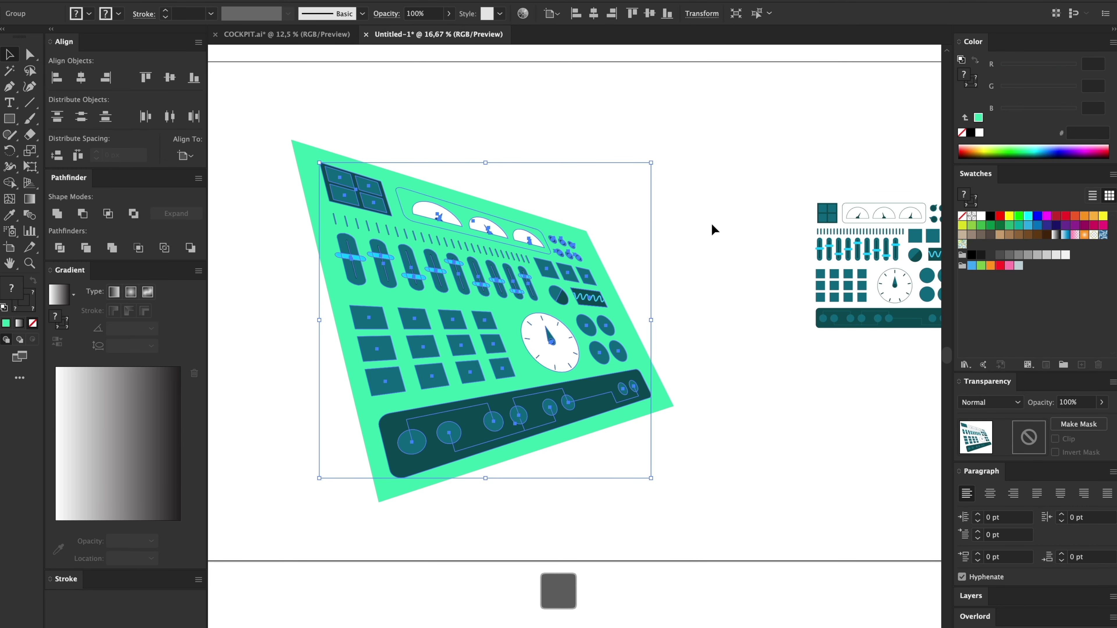
key("BackSpace")
- Examine the flat, undistorted group of gauges, sliders and buttons up close
key("space")
left_click_drag(733, 242, 429, 252)
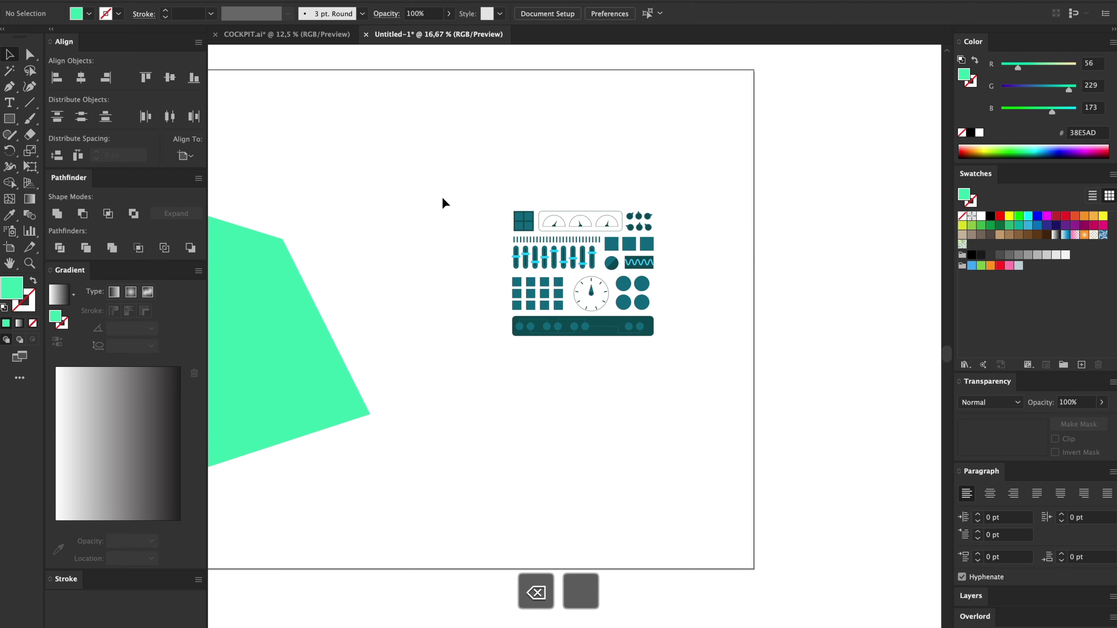
left_click_drag(474, 171, 656, 367)
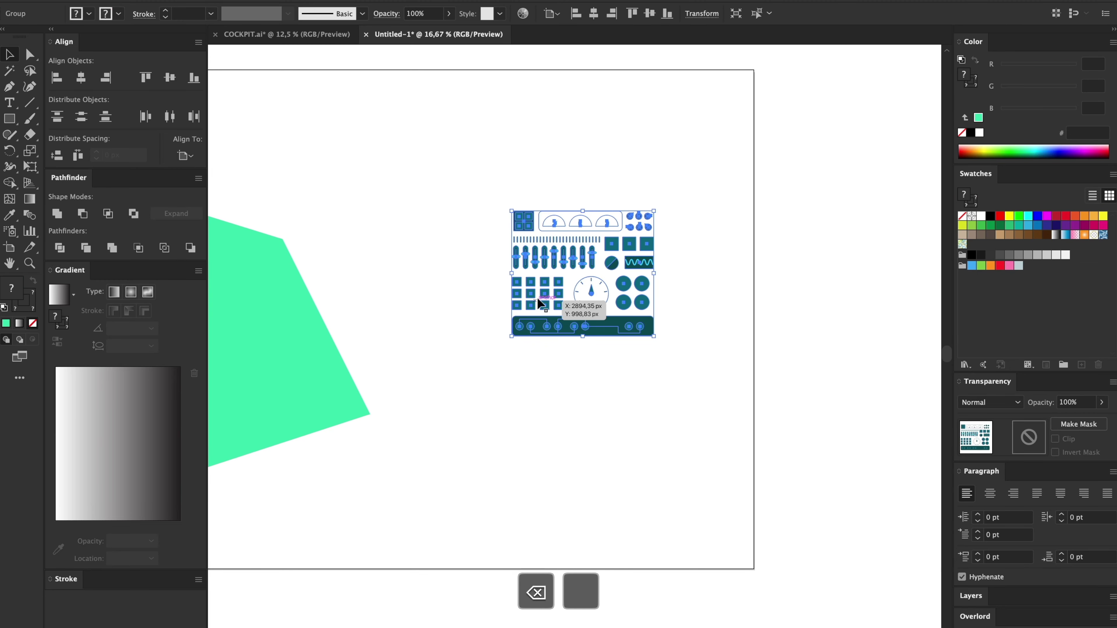
left_click_drag(473, 180, 687, 367)
key("super+equal")
key("super+equal")
key("super+equal")
key("super+equal")
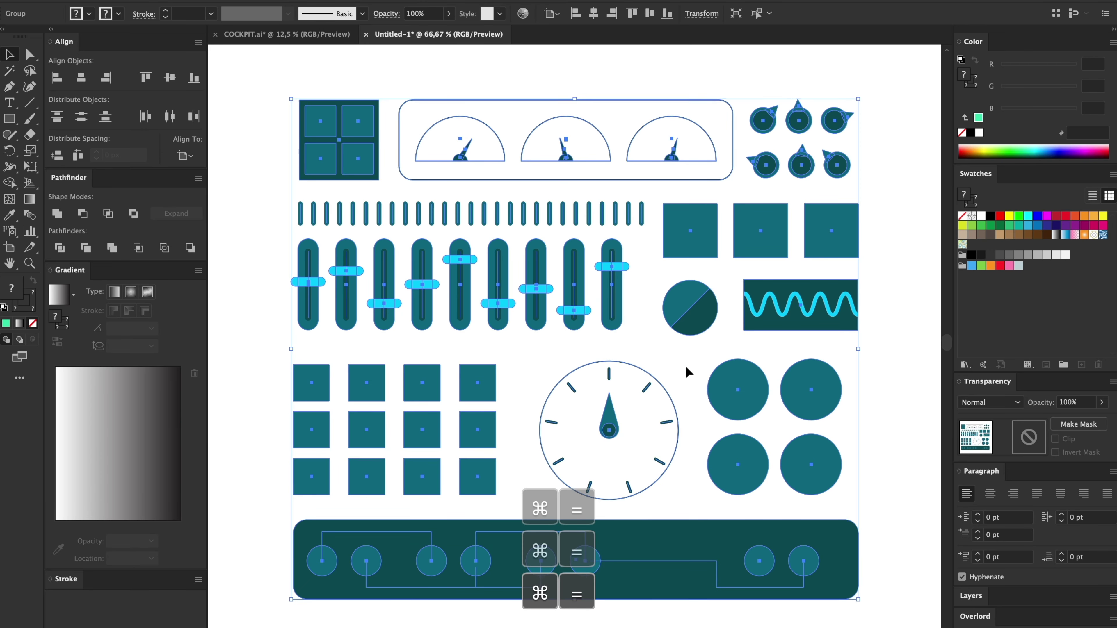
left_click(662, 359)
key("d")
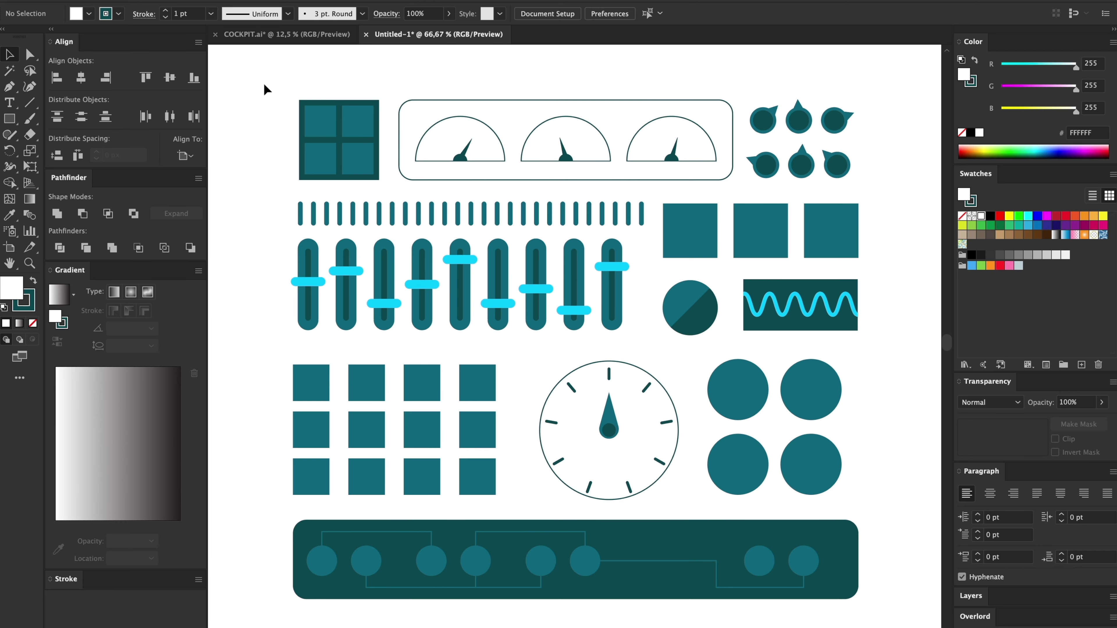
key("super+minus")
key("super+minus")
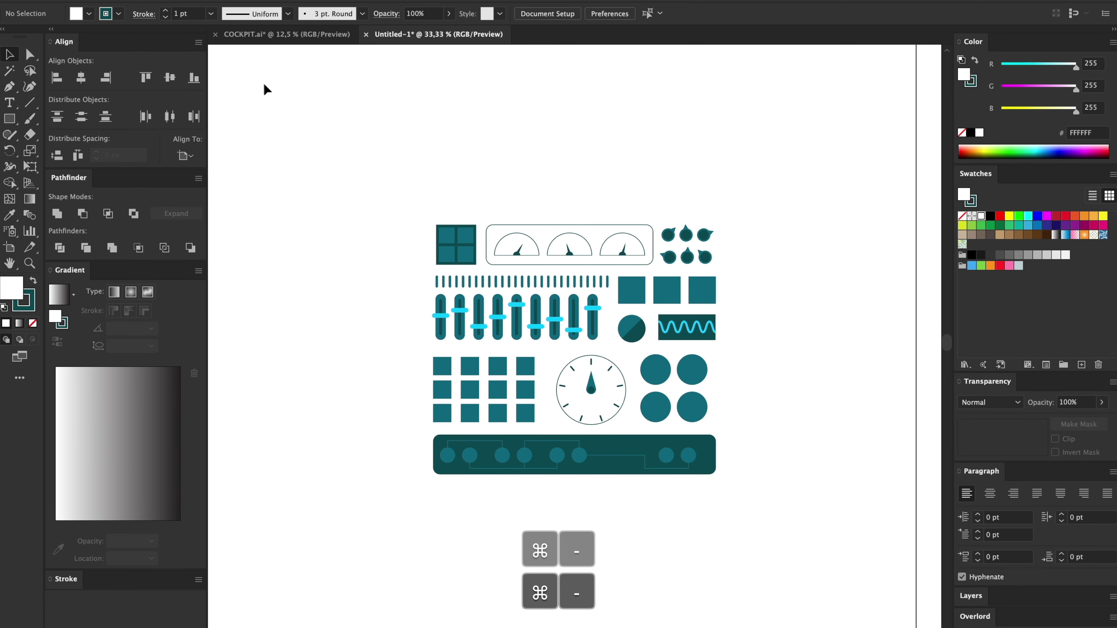
- Move the flat controls group onto the middle of the green panel shape
key("space")
left_click_drag(445, 220, 786, 224)
left_click_drag(500, 299, 669, 234)
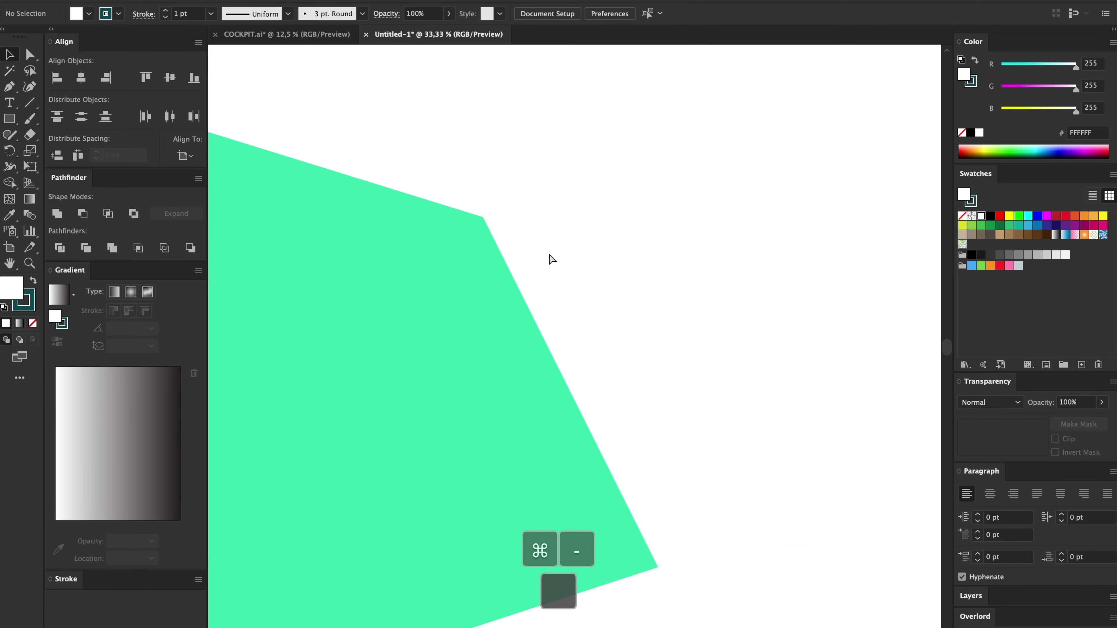
key("super+minus")
key("space")
left_click_drag(523, 257, 407, 231)
left_click_drag(751, 192, 552, 151)
left_click(439, 157)
scroll(666, 212, "left", 6)
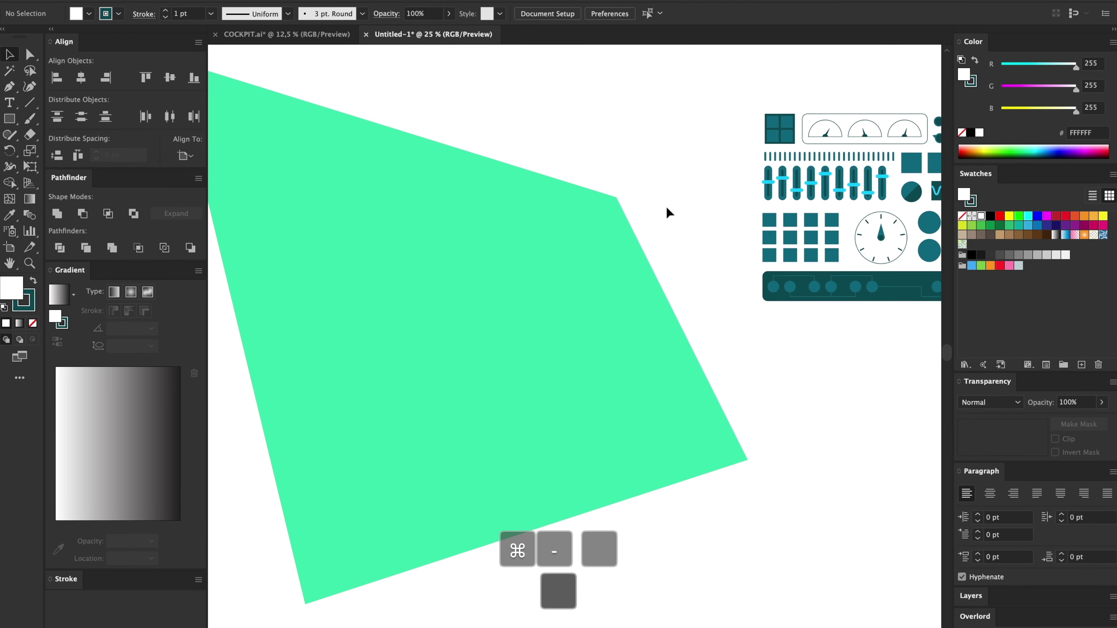
left_click(617, 296)
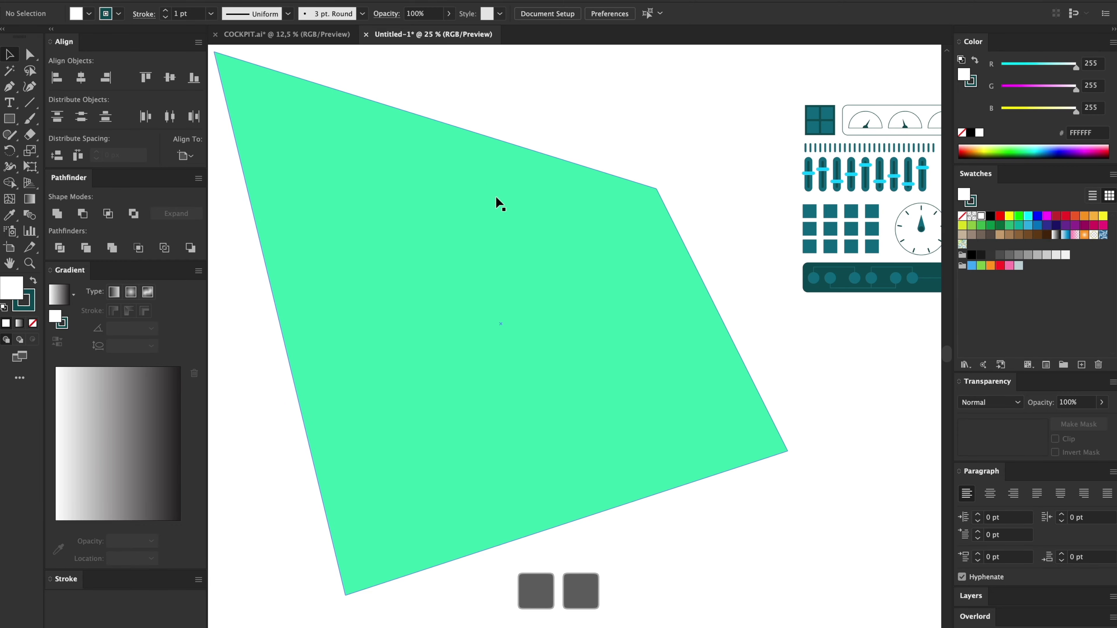
key("v")
left_click_drag(821, 120, 413, 237)
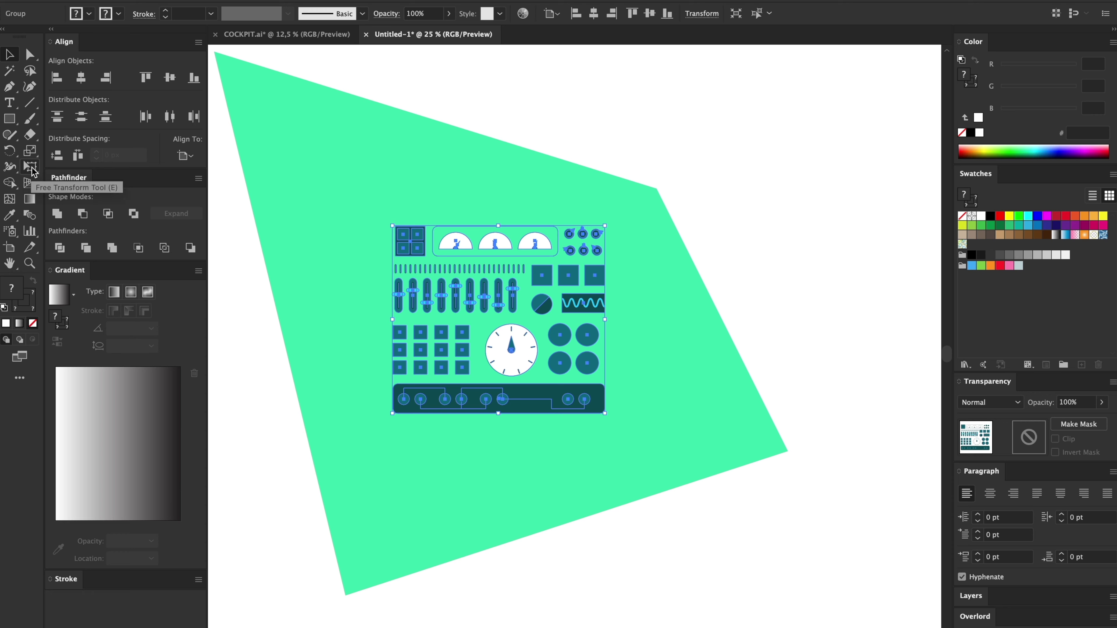
- Free Distort the controls group so its four corners snap to the four corners of the green panel, and deselect it
left_click(30, 168)
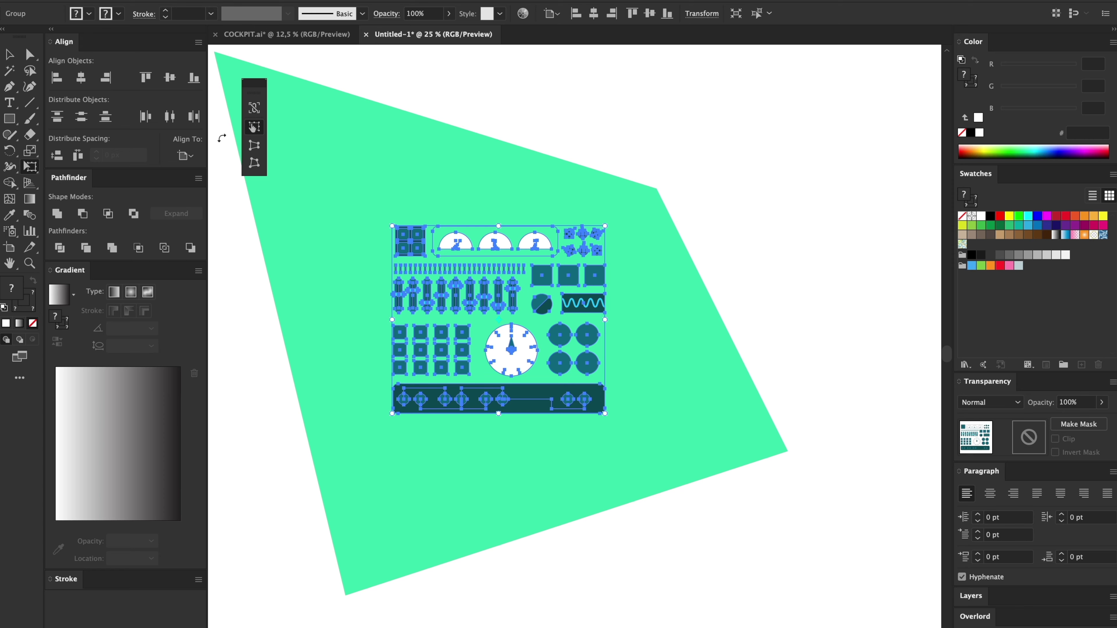
left_click(256, 164)
key("space")
left_click_drag(405, 179, 573, 208)
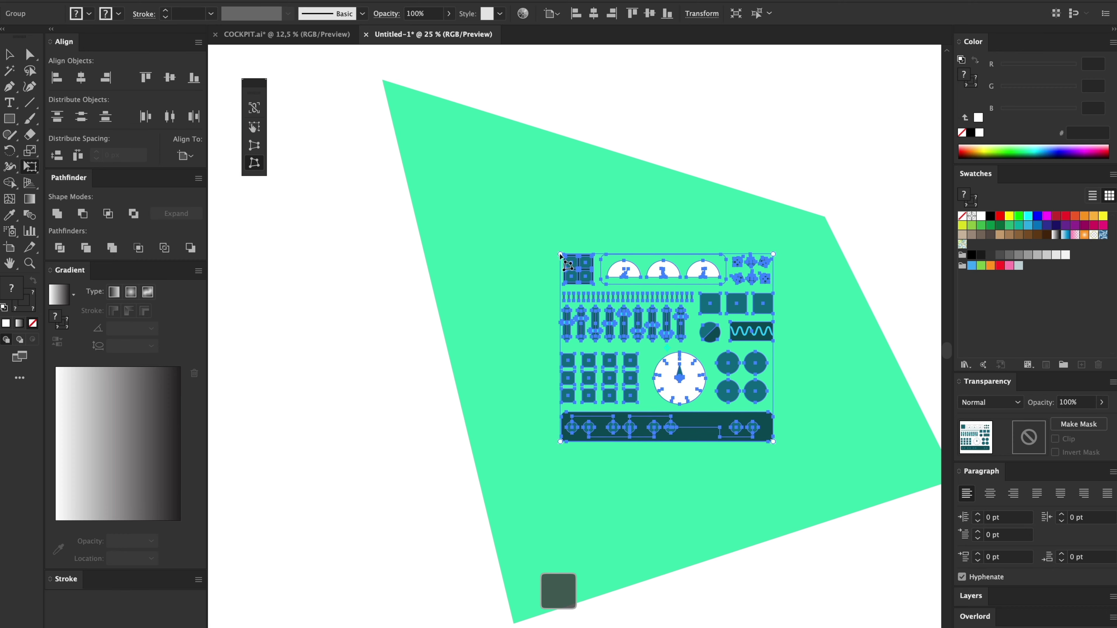
left_click_drag(561, 255, 382, 80)
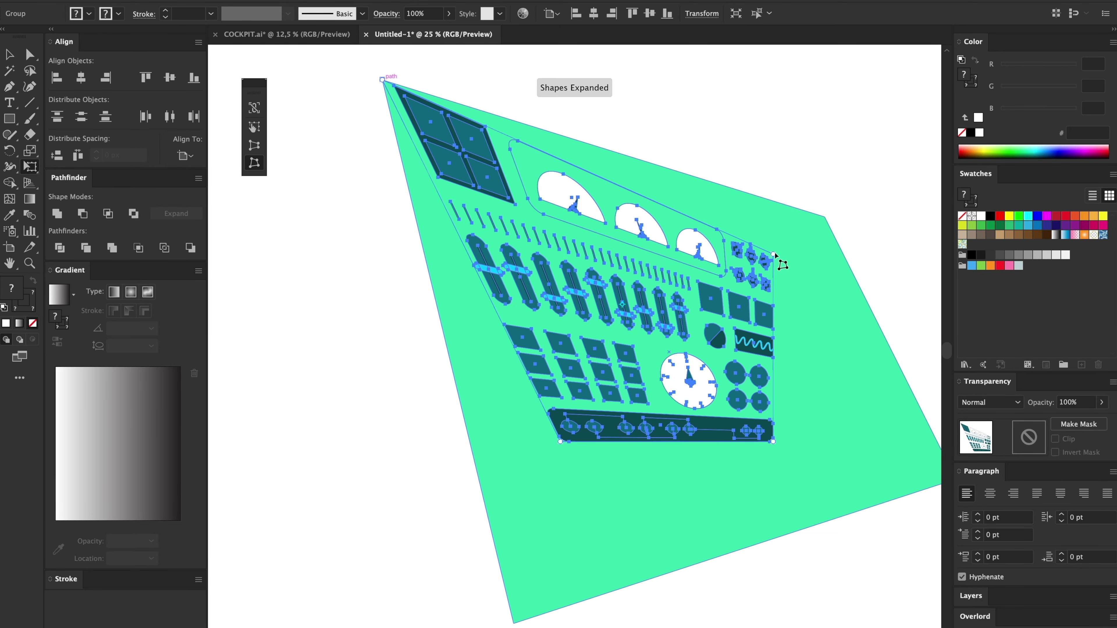
left_click_drag(777, 258, 825, 217)
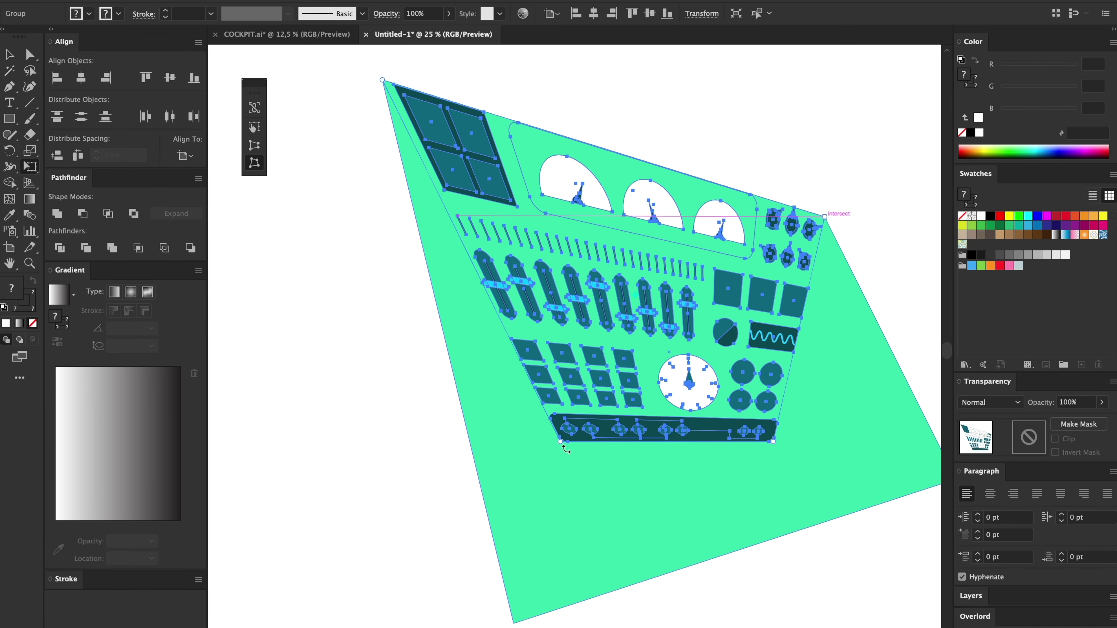
left_click_drag(563, 445, 515, 615)
left_click_drag(798, 481, 642, 479)
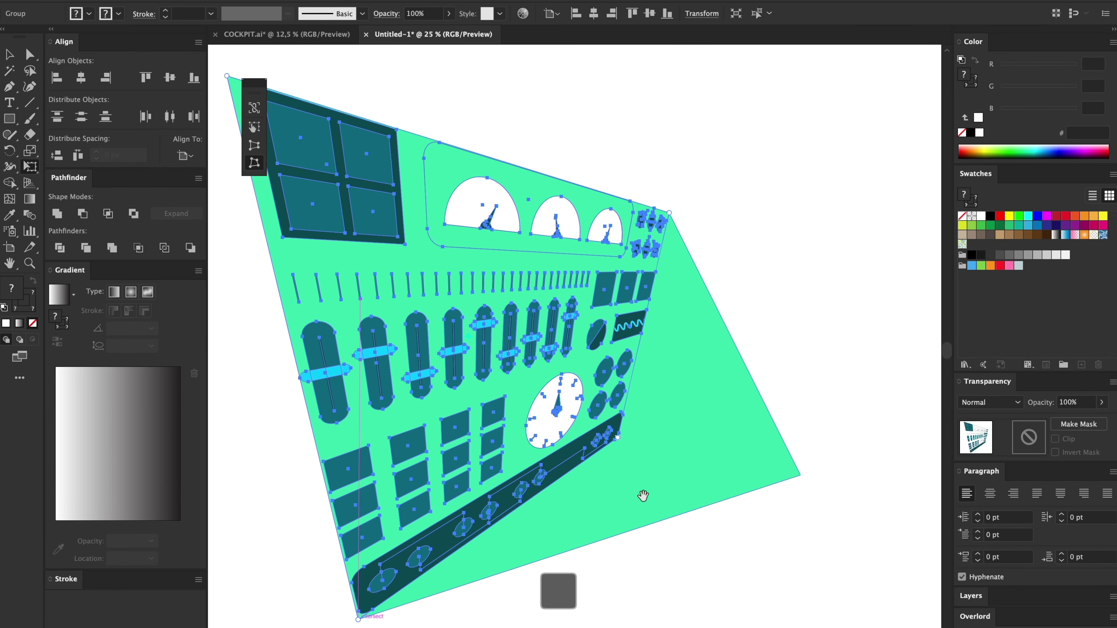
left_click_drag(619, 439, 801, 475)
key("v")
left_click(826, 303)
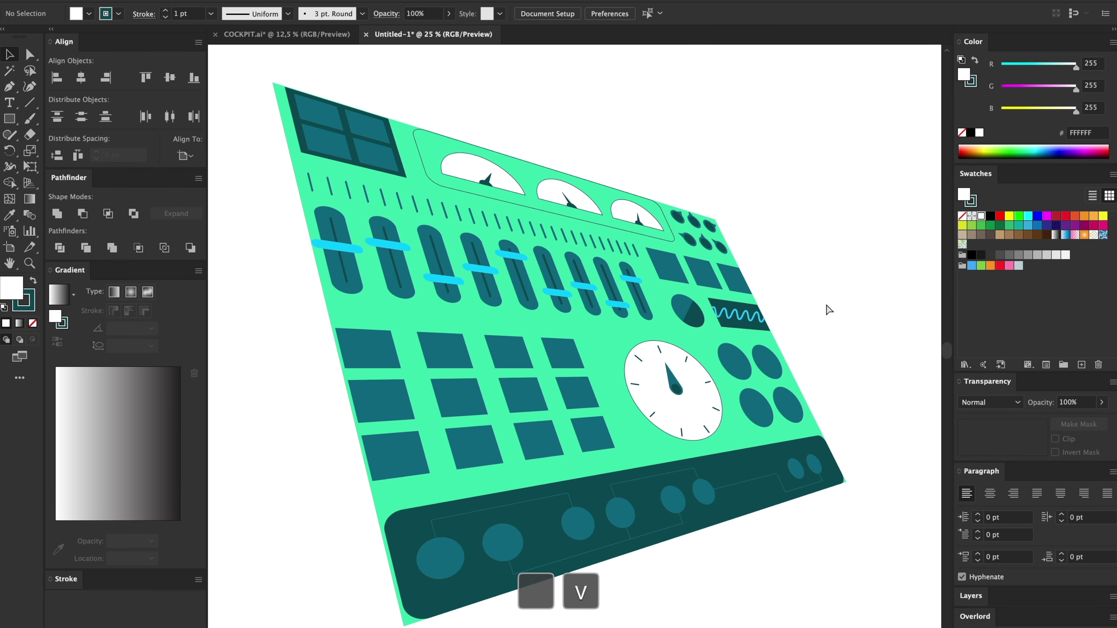
- Scale the green panel up slightly and proportionally from its centre to leave a margin around the controls
key("super+minus")
left_click(685, 405)
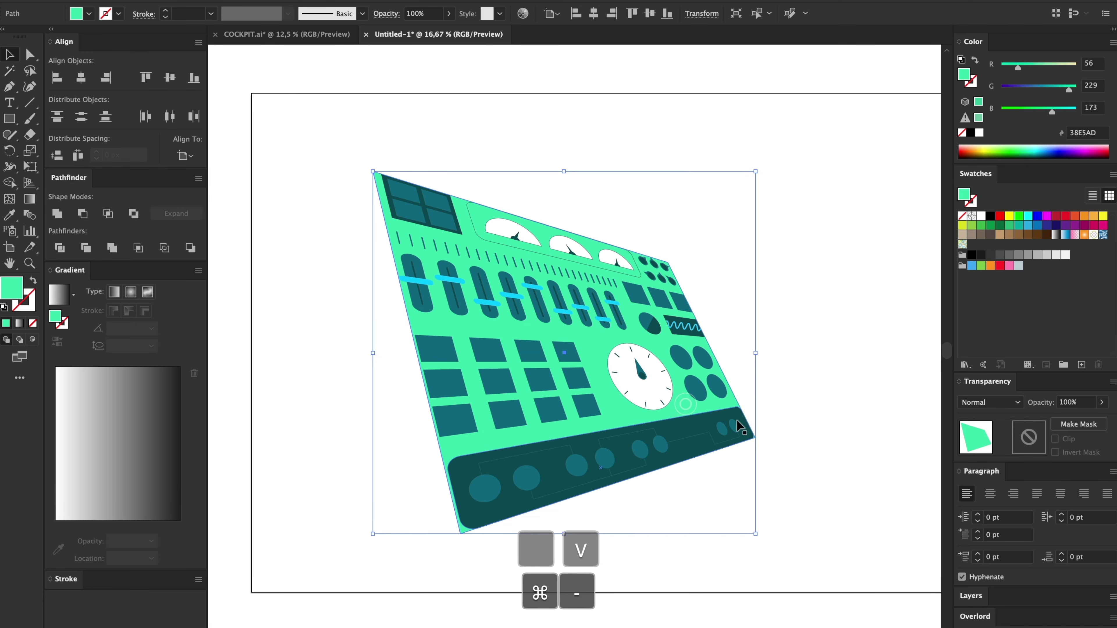
left_click_drag(756, 534, 783, 553)
left_click(841, 456)
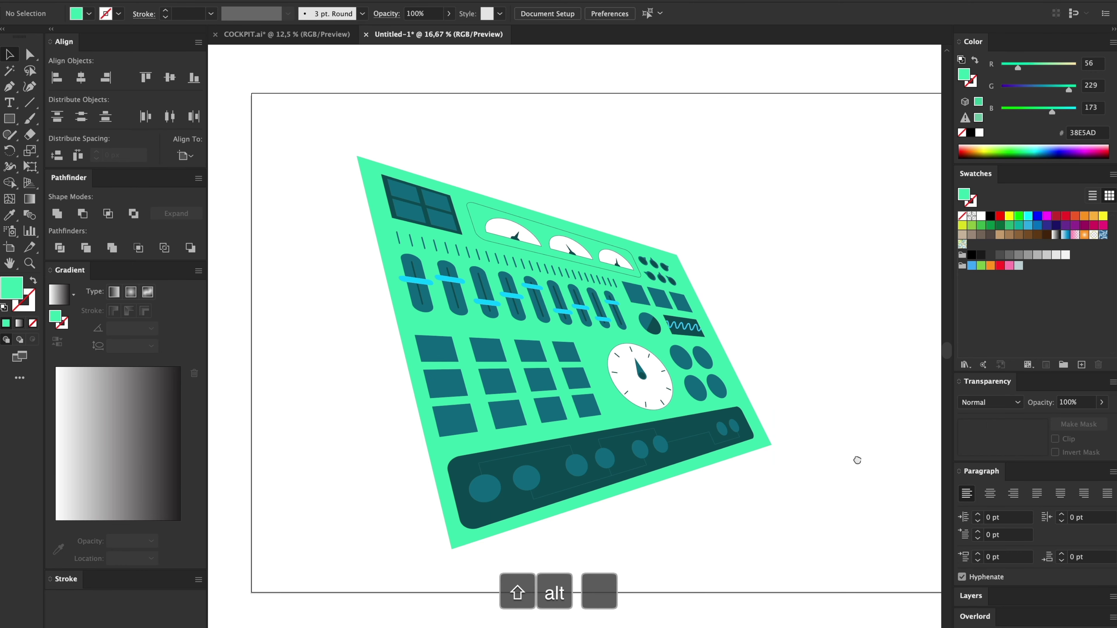
left_click_drag(841, 457, 813, 419)
left_click_drag(772, 323, 850, 347)
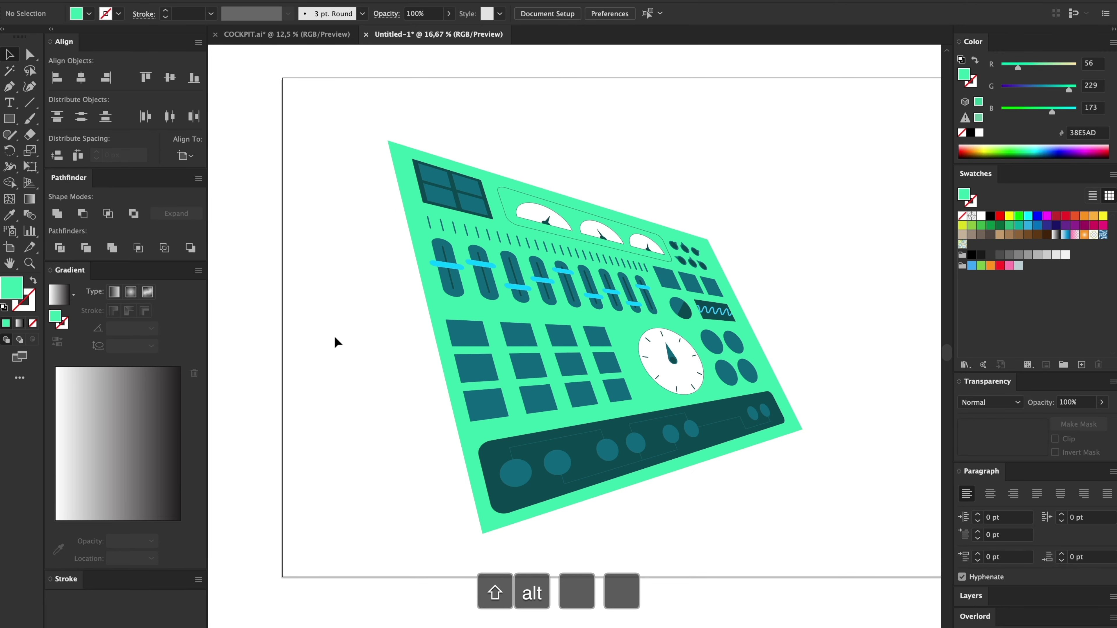
- Try Perspective Distort on the upper-left corner of the controls group and undo it
scroll(336, 334, "up", 2)
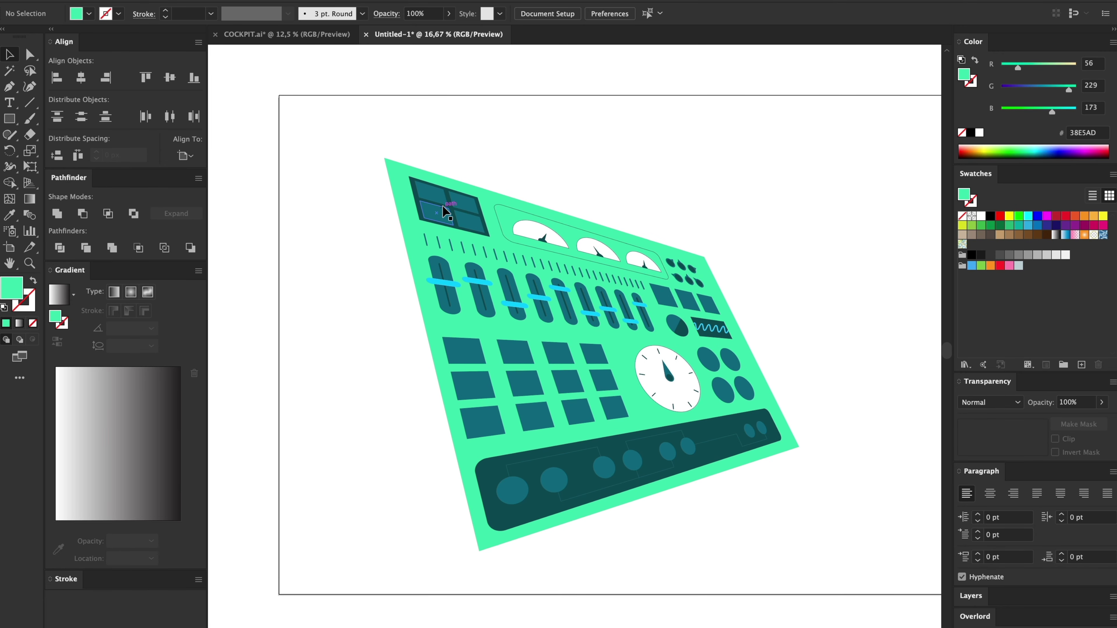
left_click(443, 207)
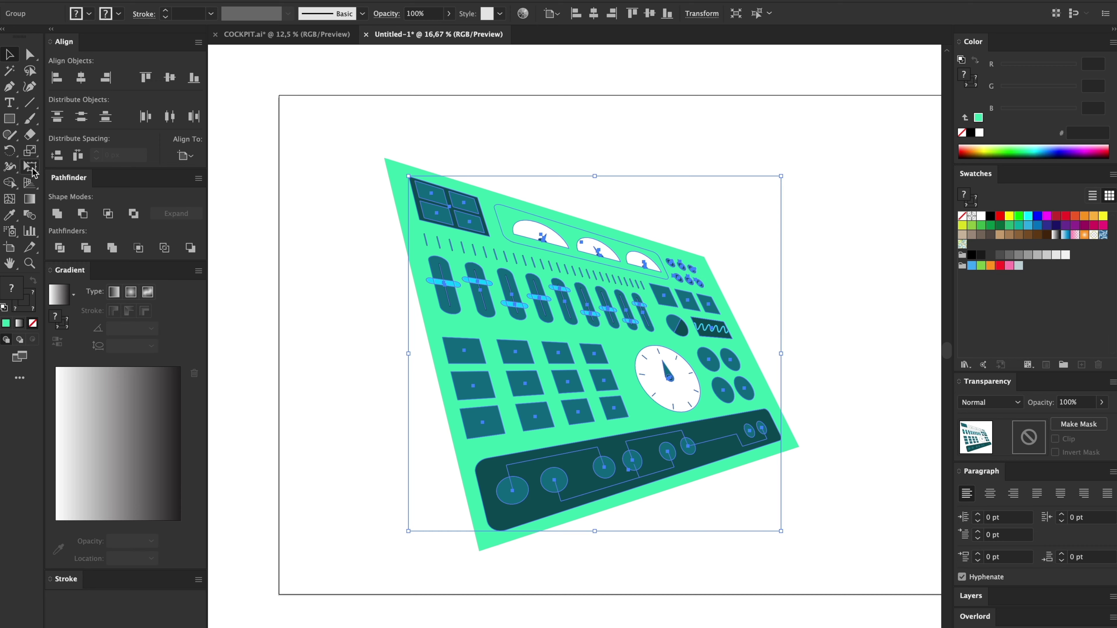
left_click(32, 169)
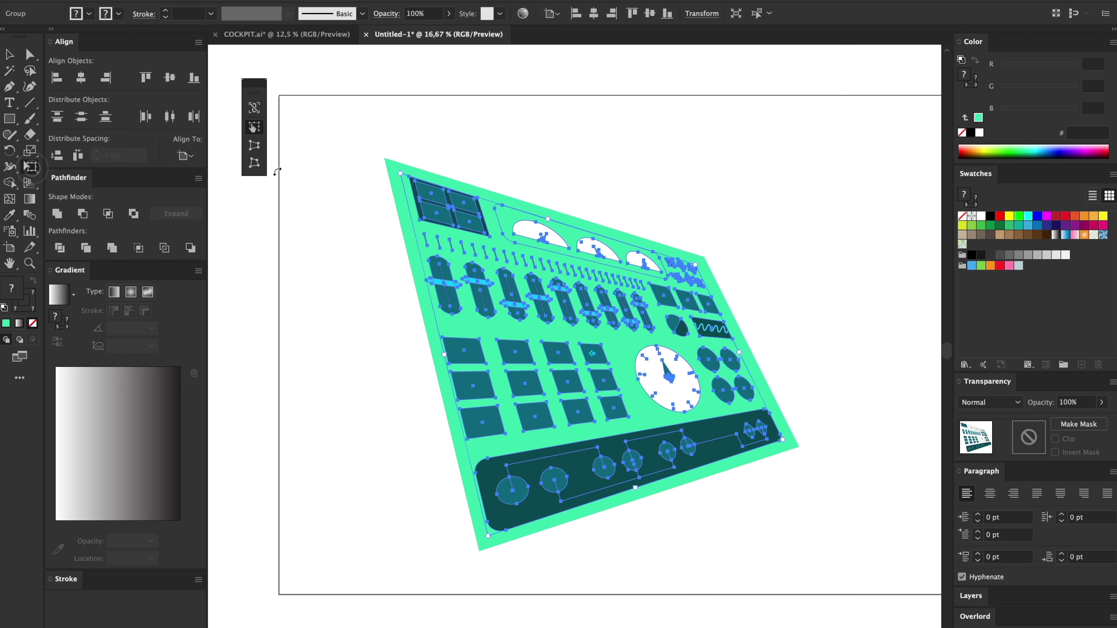
left_click(255, 149)
key("super+z")
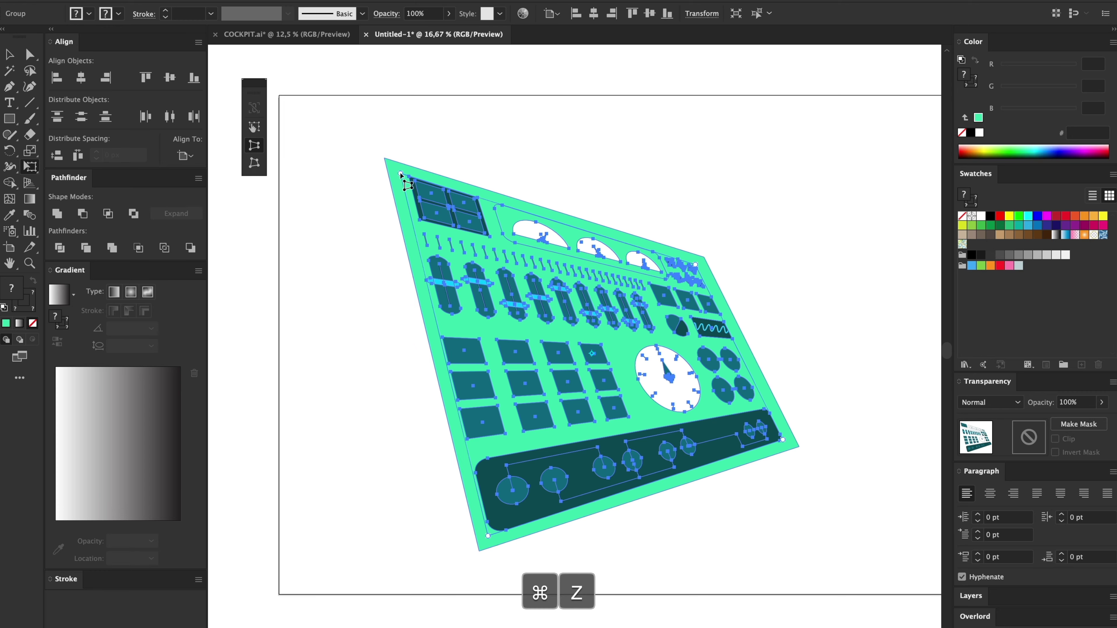
left_click_drag(400, 174, 518, 158)
key("super+z")
- Try the regular Free Transform mode on the controls group and undo the change
left_click(255, 149)
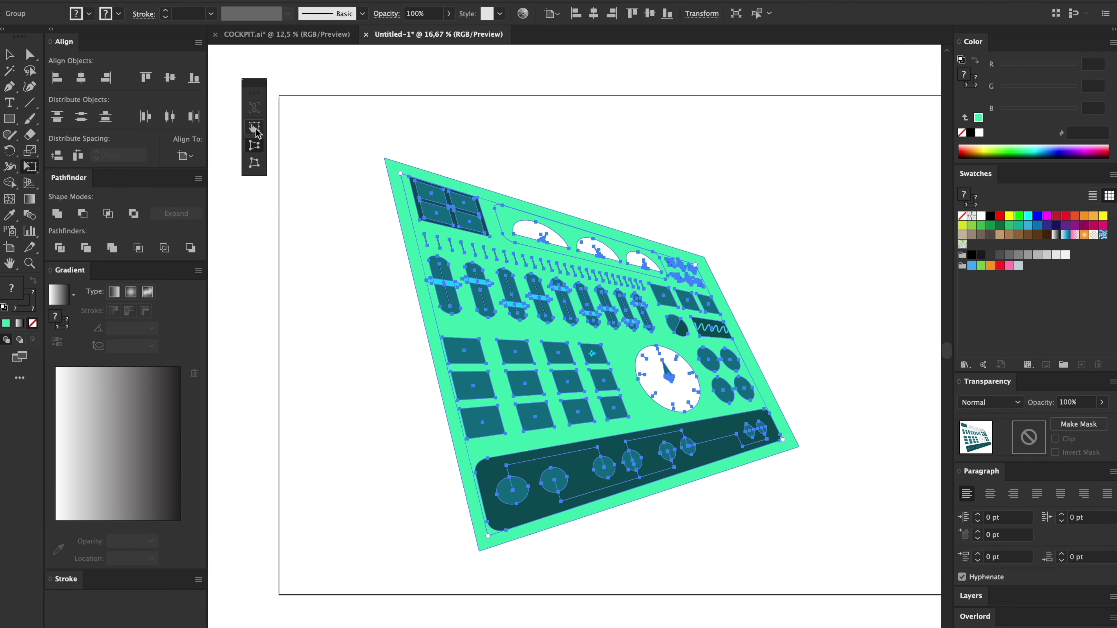
left_click(255, 128)
key("super+z")
key("super+z")
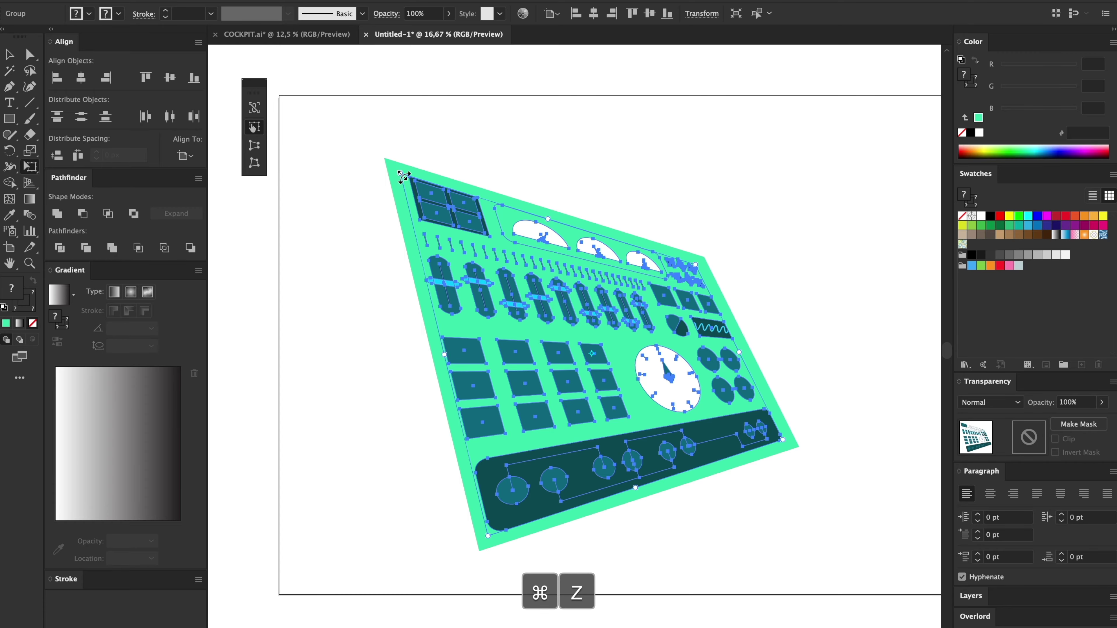
- Try scaling the controls group from its upper-left corner, first freely and then with Constrain on, undo both changes, and deselect the group
mouse_move(403, 176)
left_mouse_down()
mouse_move(317, 212)
mouse_move(369, 224)
mouse_move(621, 184)
mouse_move(544, 137)
mouse_move(421, 167)
left_mouse_up()
key("super+z")
left_click(256, 110)
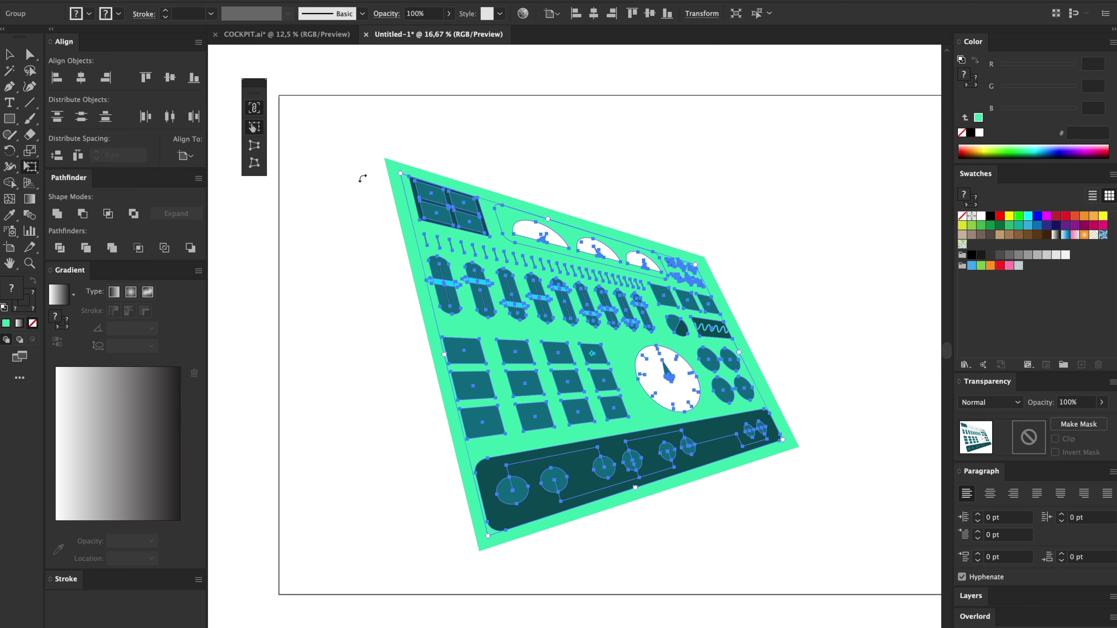
left_click_drag(400, 174, 638, 292)
key("super+z")
key("v")
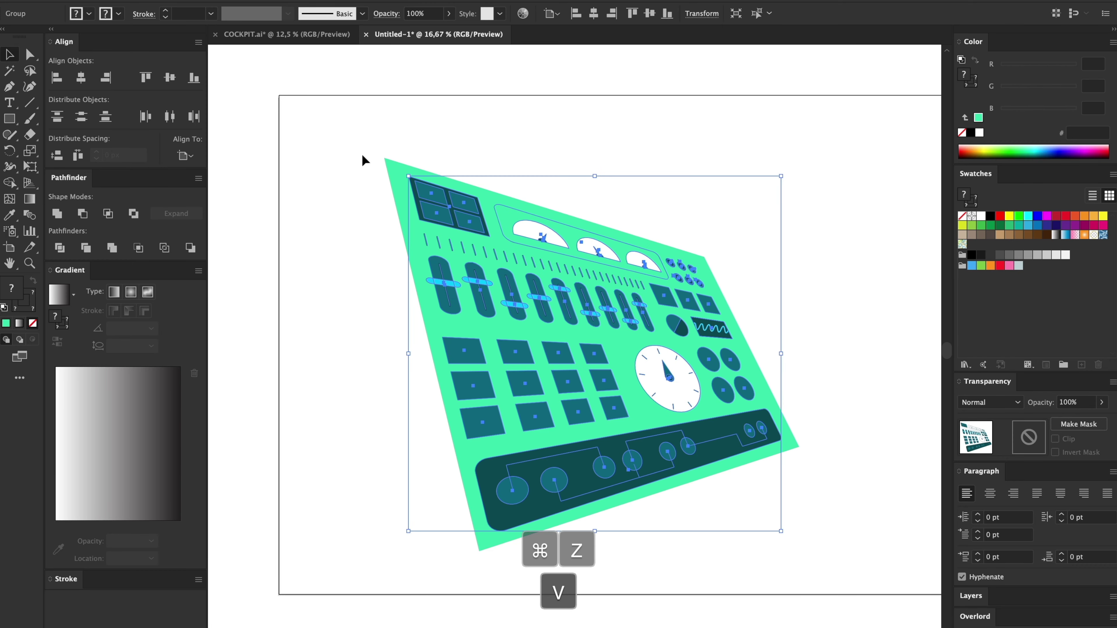
left_click(366, 143)
- Open the controls group in isolation mode and select the rightmost square button in the top row of the four-column button grid
left_click_drag(549, 158, 534, 127)
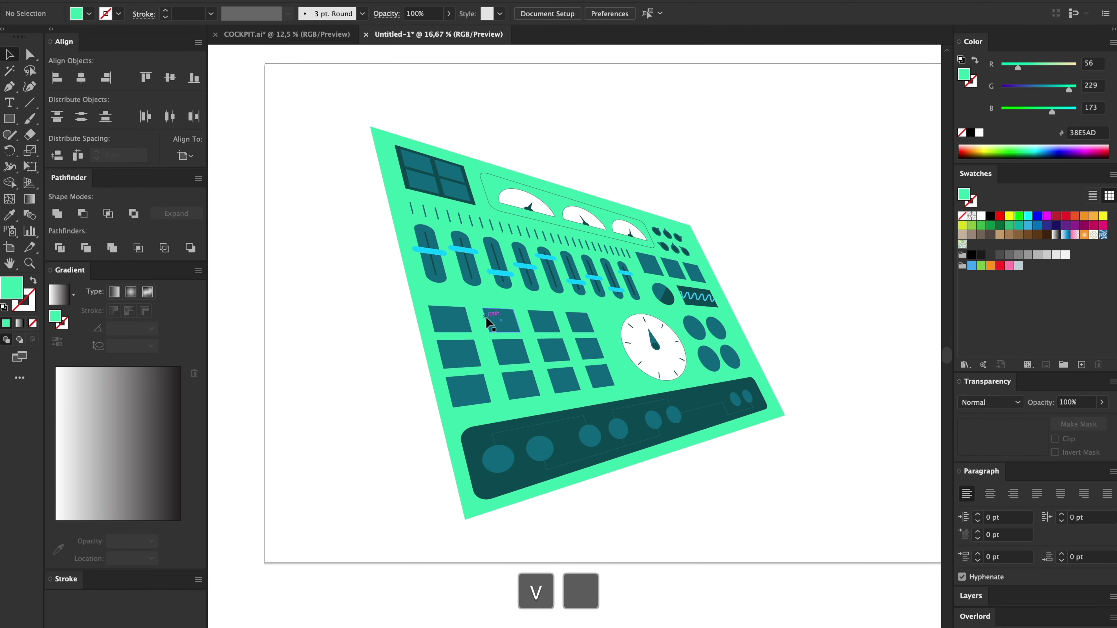
double_click(497, 319)
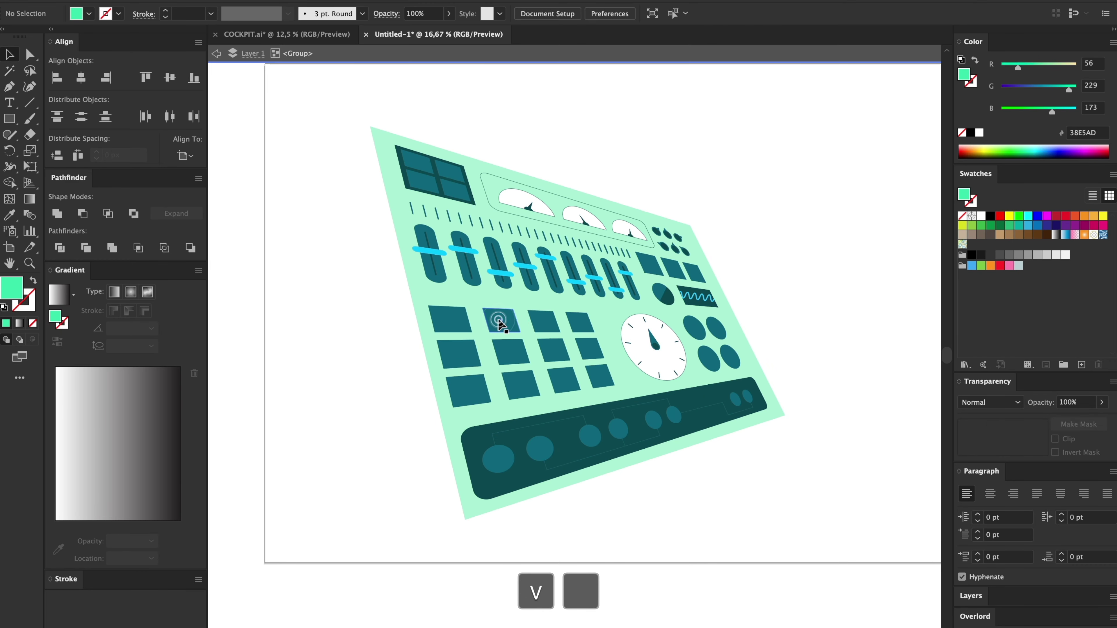
left_click(503, 319)
key("super+equal")
key("super+equal")
key("super+equal")
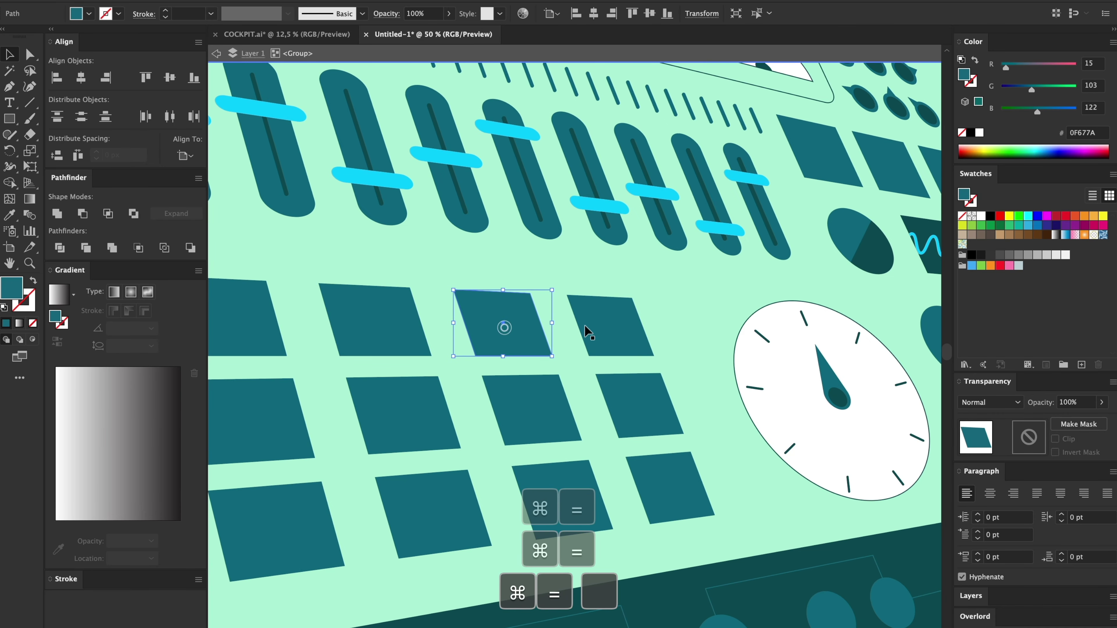
left_click(608, 325)
key("a")
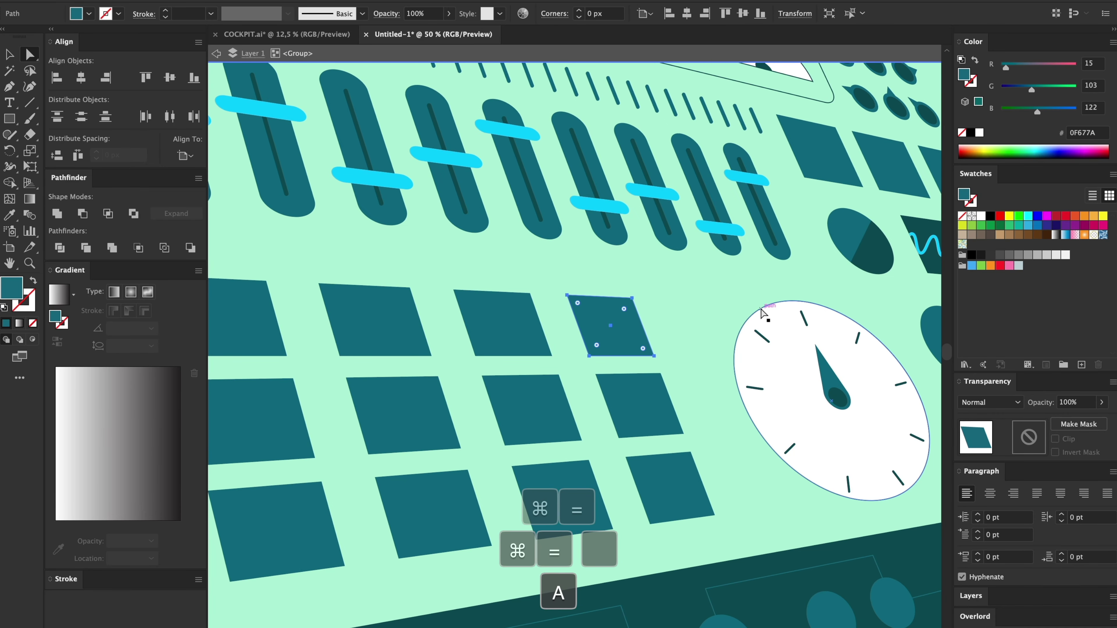
- Examine the perspective of the four square buttons in the grid's top row, from the leftmost to the rightmost
left_click(764, 317)
left_click(579, 312)
left_click_drag(524, 337, 709, 323)
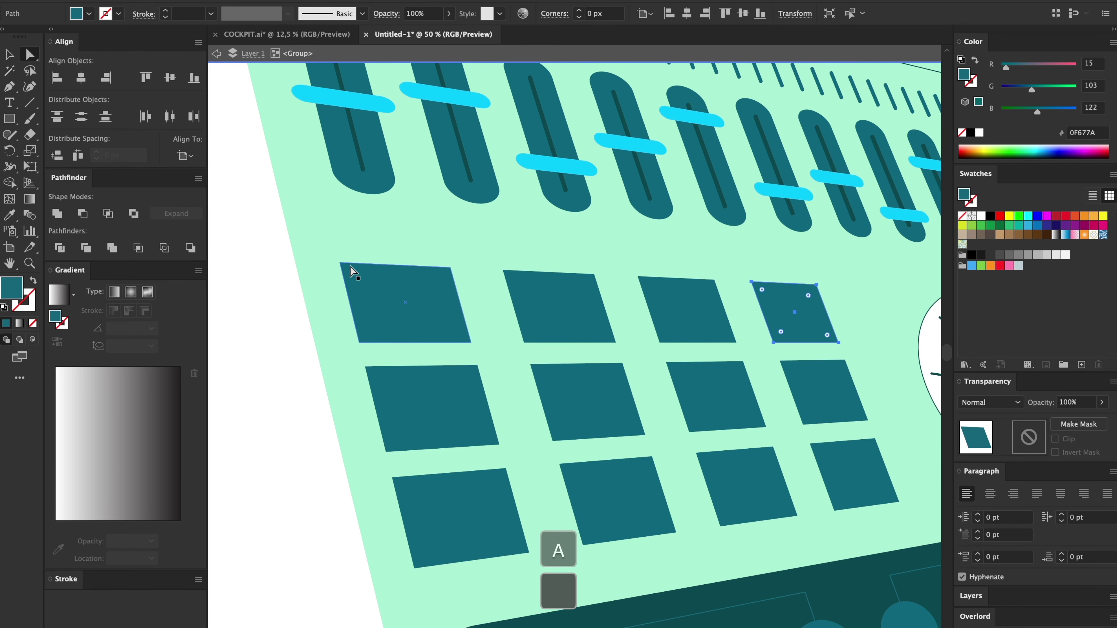
scroll(395, 304, "left", 1)
key("v")
left_click(396, 302)
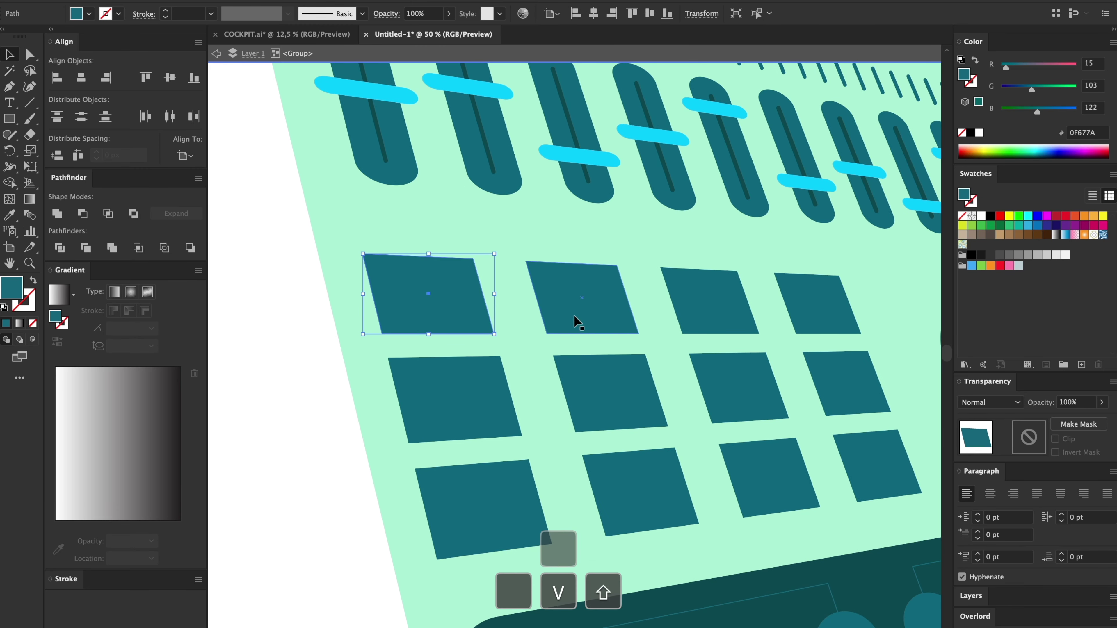
left_click(580, 311, "shift")
left_click(736, 301, "shift")
left_click(838, 301, "shift")
left_click(759, 317)
- Duplicate the rightmost square button in the grid's top row, offsetting the copy straight up from the original
left_click(841, 304)
left_click(815, 311)
key("super+equal")
key("super+equal")
key("super+equal")
key("super+equal")
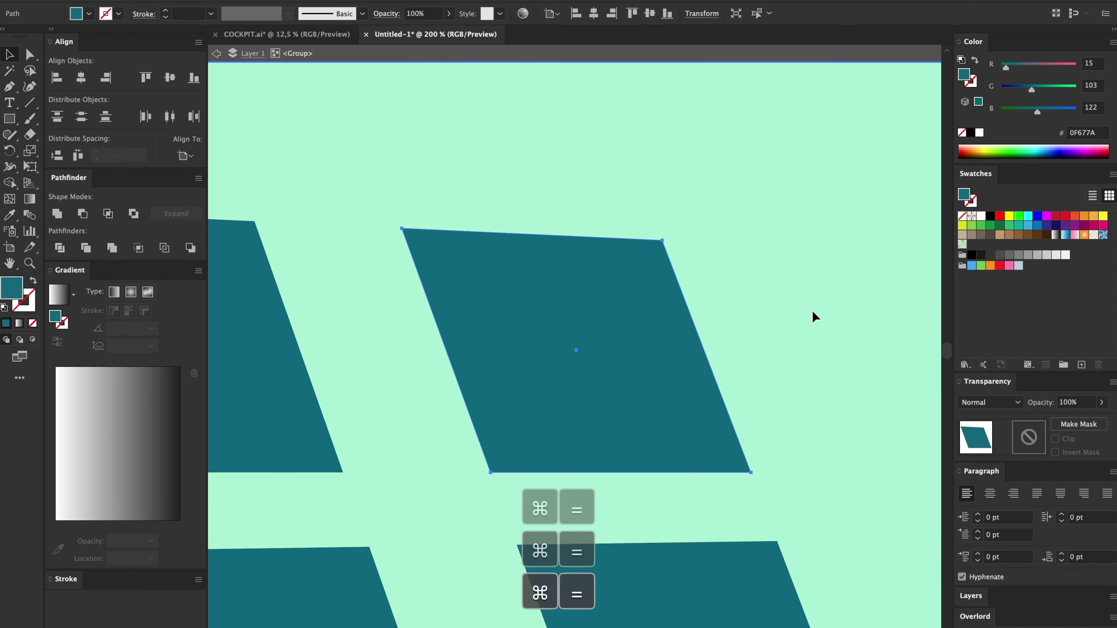
left_click_drag(550, 360, 583, 327)
- Fill the duplicated button with the cyan (#02CBFF) sampled from a slider handle and deselect it
key("super+minus")
key("super+minus")
key("super+minus")
key("i")
left_click(576, 197)
key("super+equal")
key("super+equal")
key("super+equal")
key("v")
left_click(782, 315)
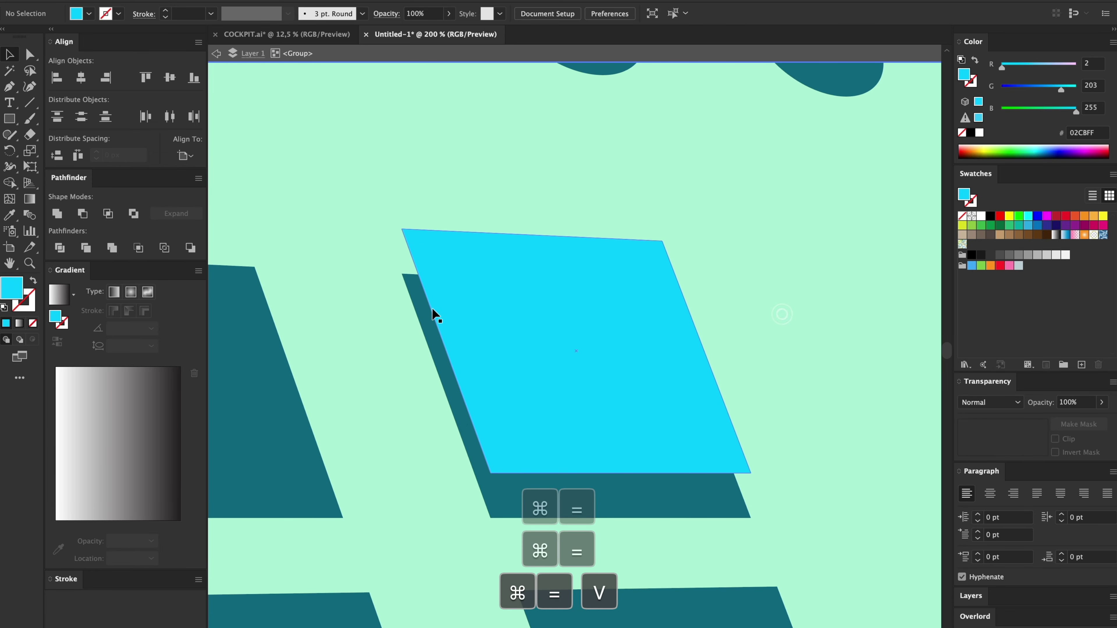
- Draw the left side face between the cyan top and its base with the Pen tool, filled with the neighbouring button's teal (#0F677A)
key("p")
left_click(402, 229)
left_click(402, 274)
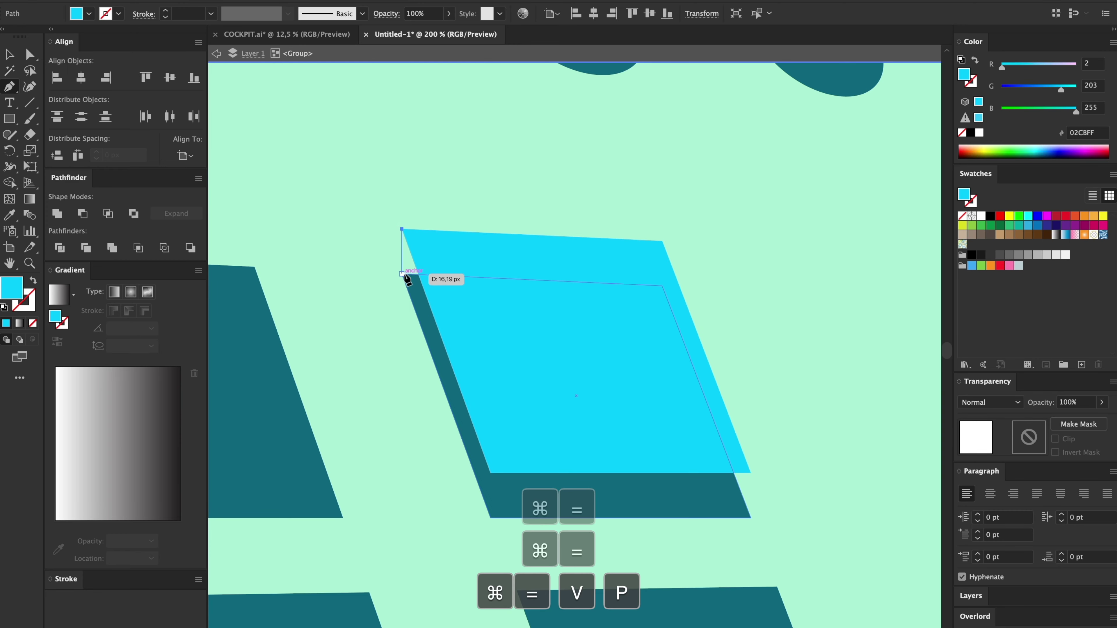
left_click(491, 518)
left_click(491, 473)
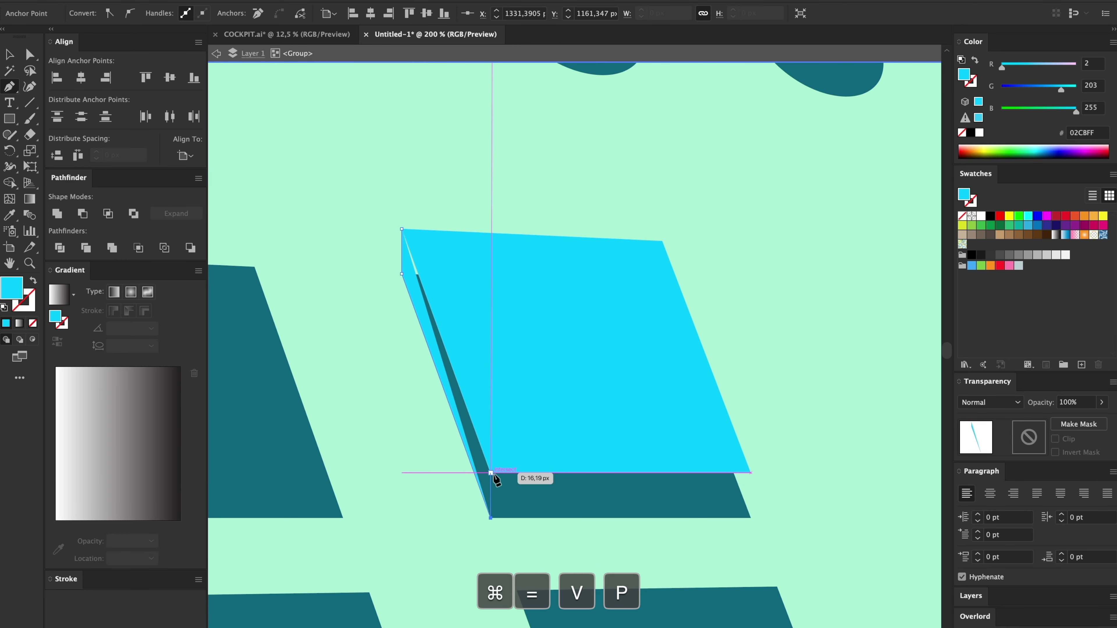
left_click(401, 229)
key("i")
left_click(231, 402)
- Snap the base shape's upper-right anchor to the cyan top's lower-right corner and darken the base's fill to #0C505B
key("a")
left_click(614, 312)
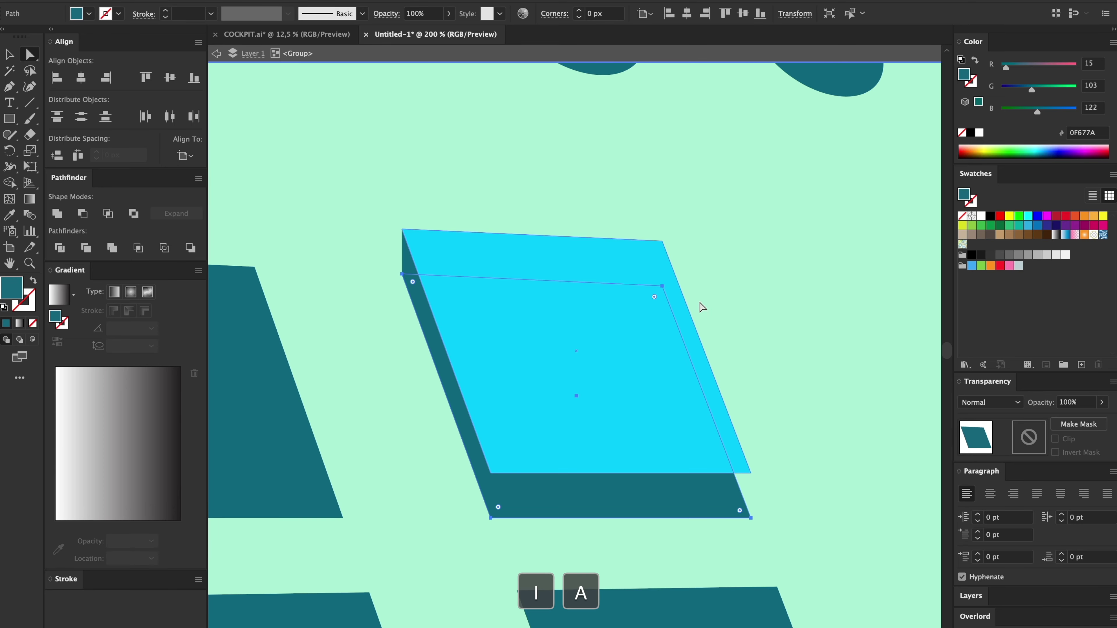
left_click_drag(662, 286, 751, 474)
double_click(12, 288)
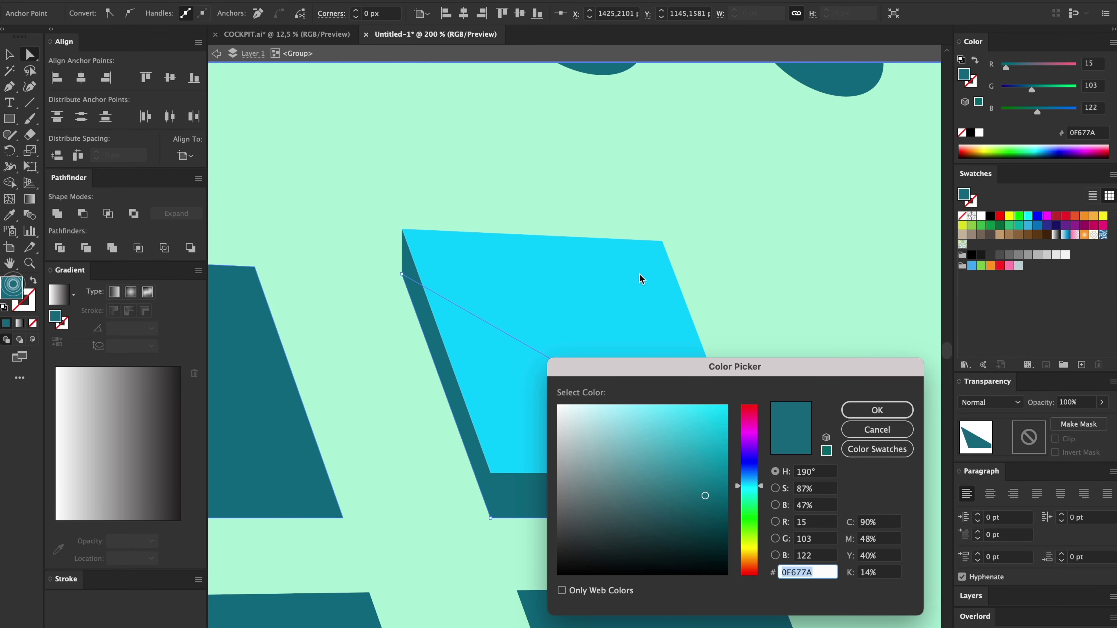
left_click(706, 516)
left_click(878, 410)
left_click(859, 354)
- Switch to the COCKPIT.ai document and view the side control panels in the finished cockpit illustrations
key("super+minus")
key("super+minus")
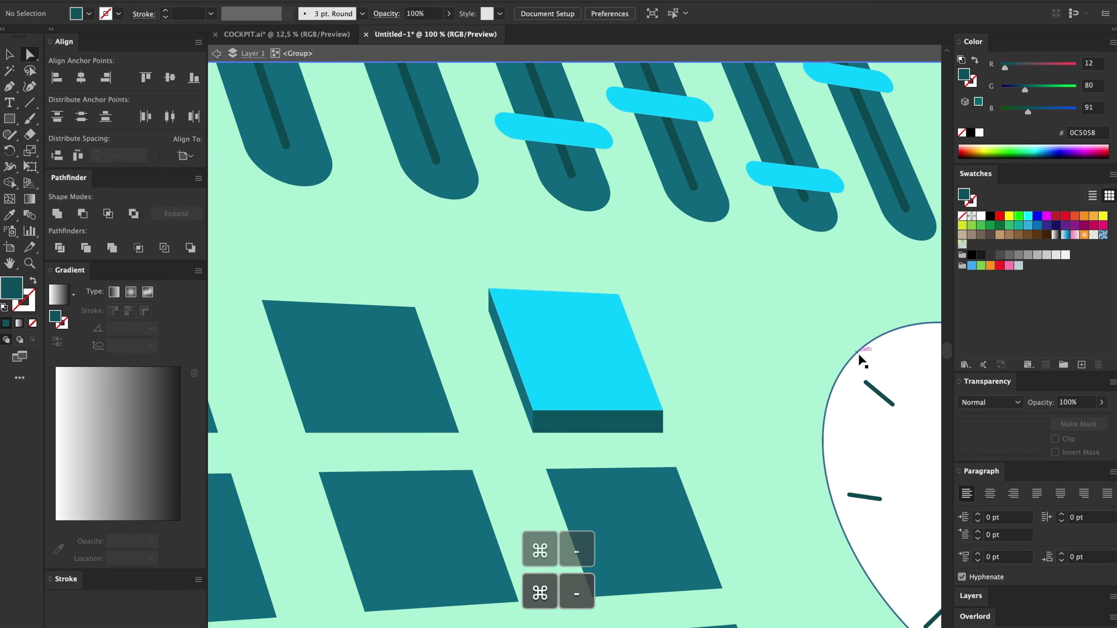
key("super+minus")
key("super+minus")
key("super+minus")
key("super+minus")
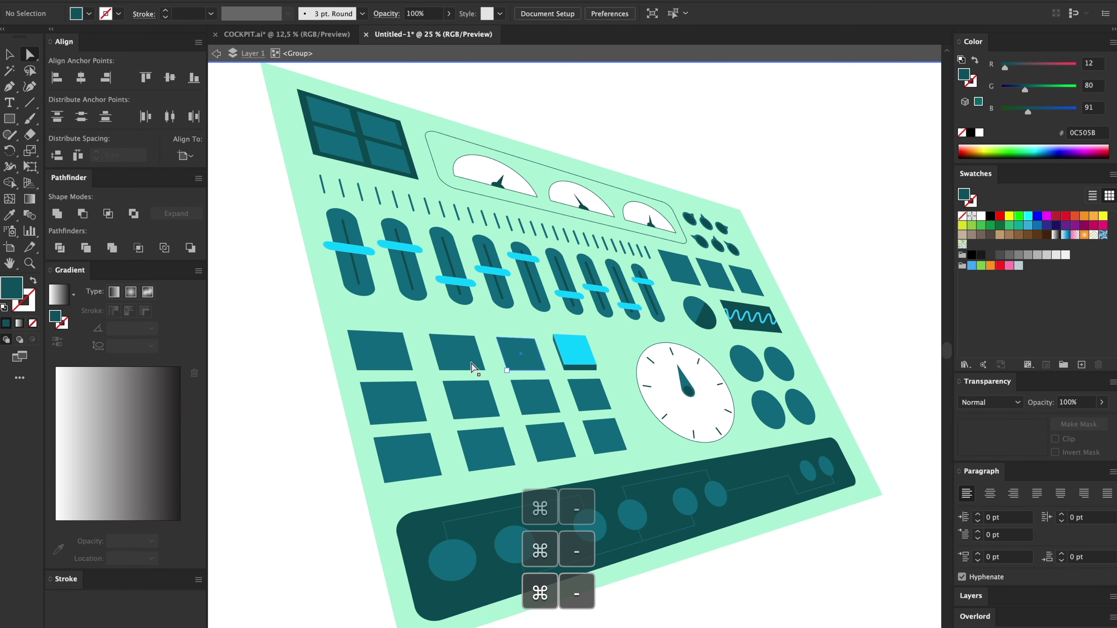
left_click_drag(586, 457, 588, 488)
left_click(286, 34)
left_click_drag(362, 162, 834, 143)
left_click_drag(674, 232, 841, 127)
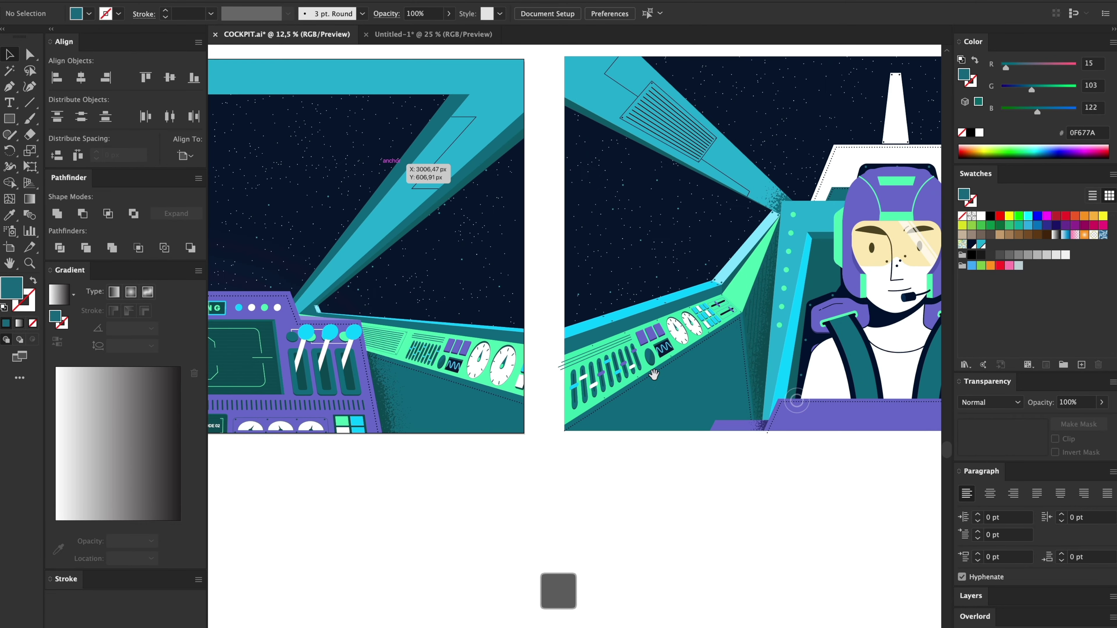
left_click_drag(681, 374, 591, 400)
- Examine how thickness is drawn on the purple buttons, wave display, round gauges and small keys of the green side panel
left_click(566, 367)
key("super+equal")
key("super+equal")
key("super+equal")
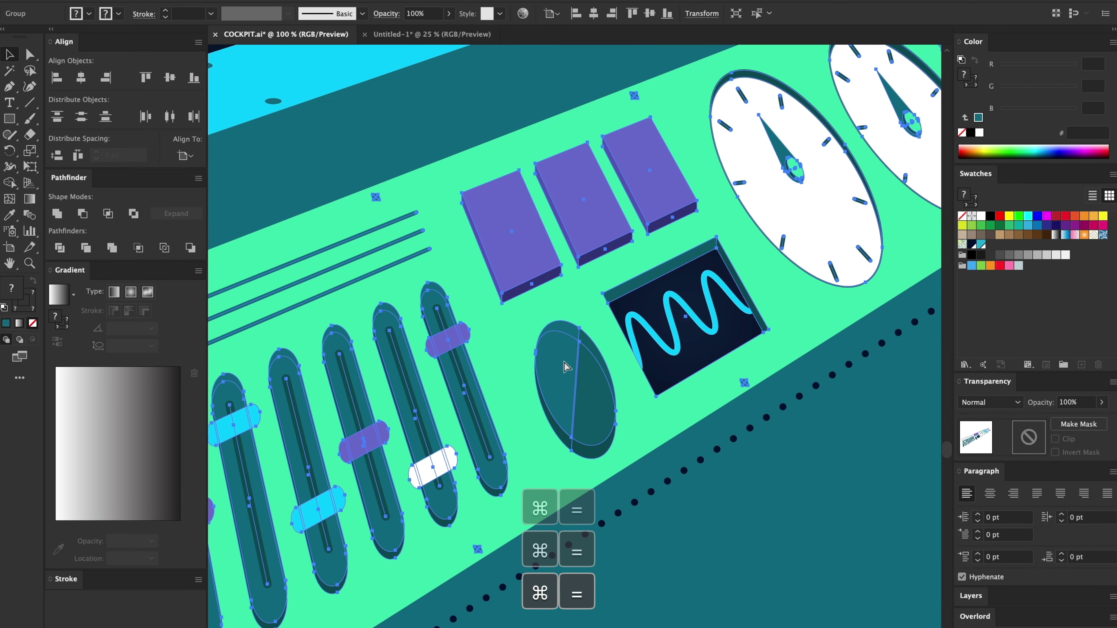
left_click(846, 551)
left_click_drag(833, 370, 659, 525)
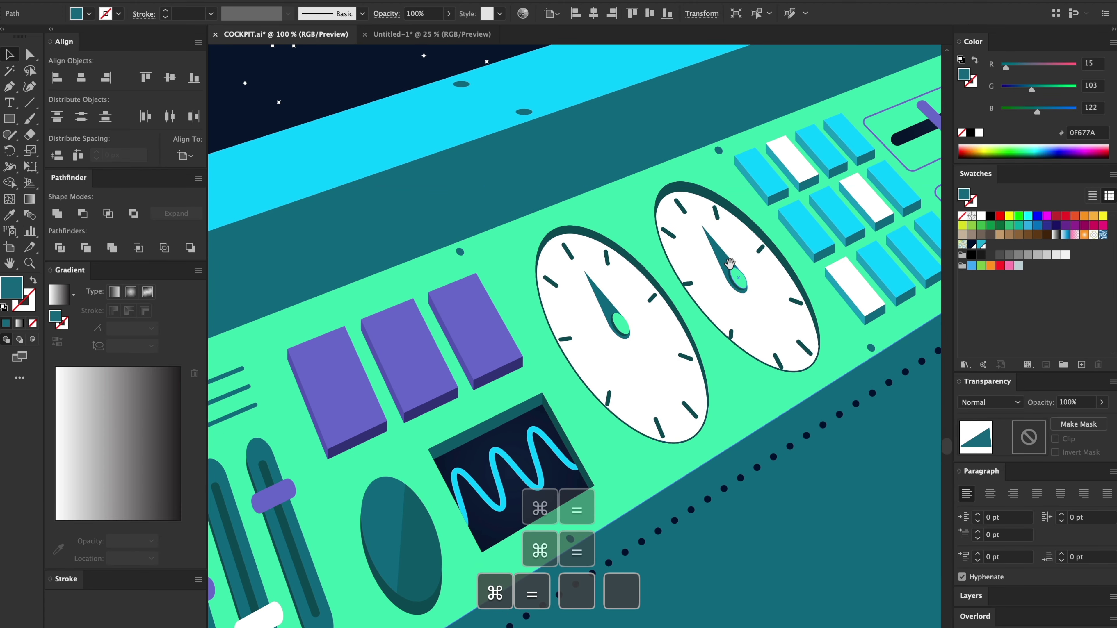
left_click_drag(722, 269, 568, 372)
left_click_drag(627, 333, 741, 274)
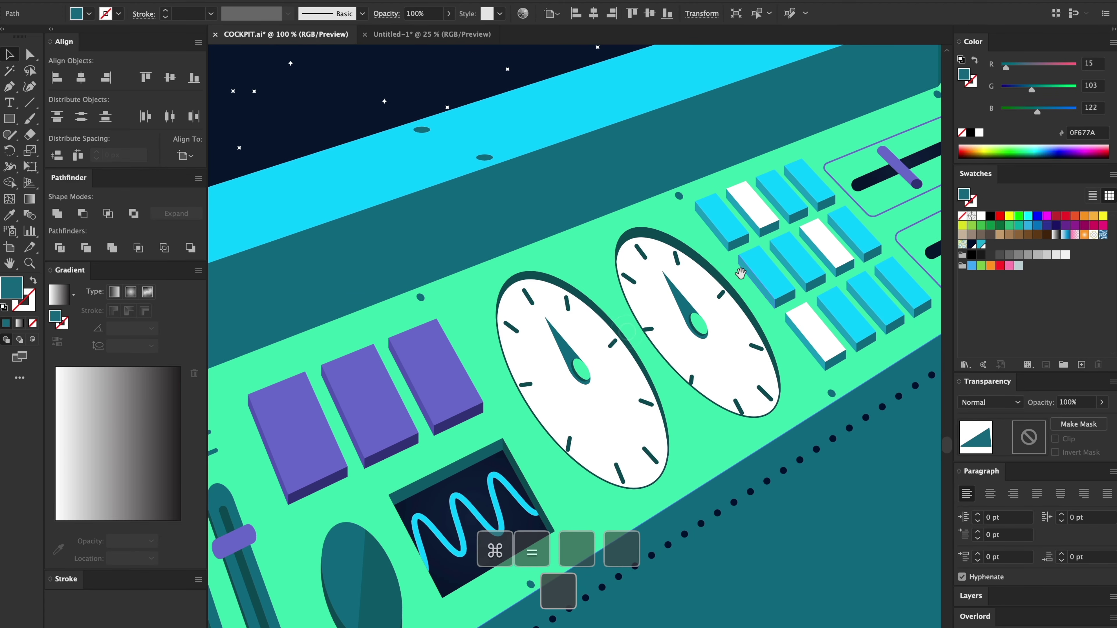
key("super+minus")
key("super+minus")
key("super+minus")
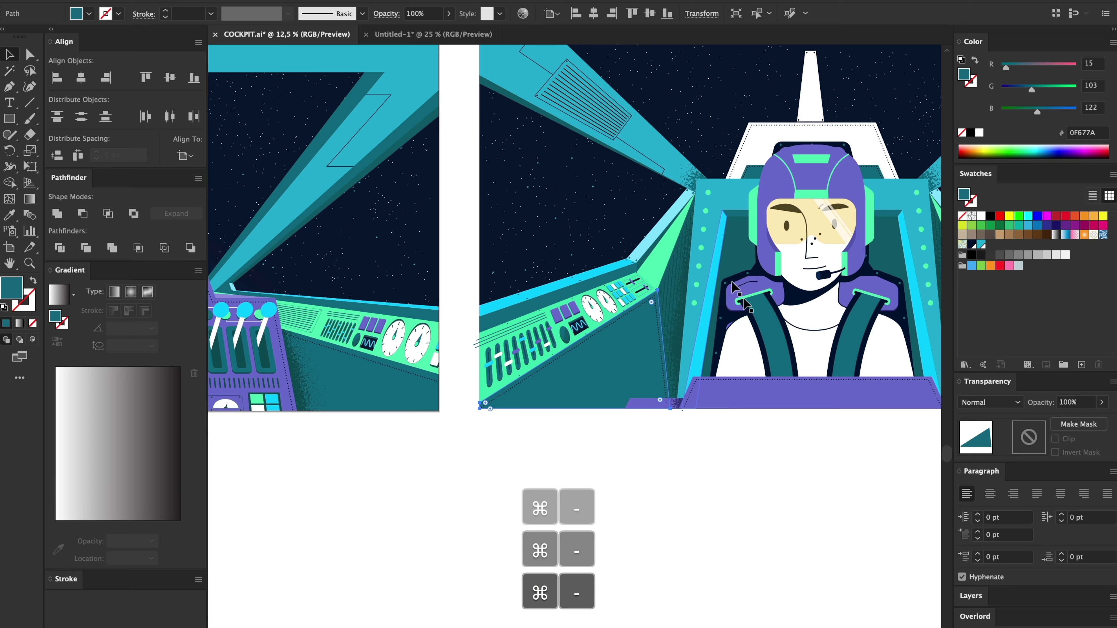
left_click_drag(808, 444, 649, 568)
left_click(649, 568)
- Return to the Untitled-1 document and exit isolation mode on the controls group, leaving nothing selected
left_click(424, 34)
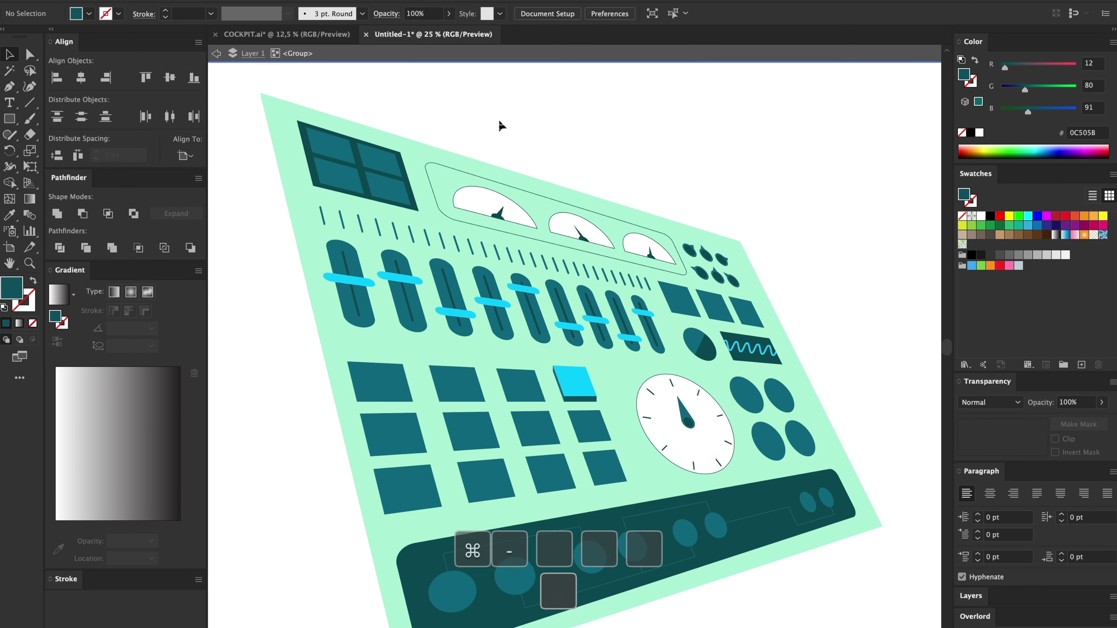
key("super+minus")
key("super+minus")
key("super+minus")
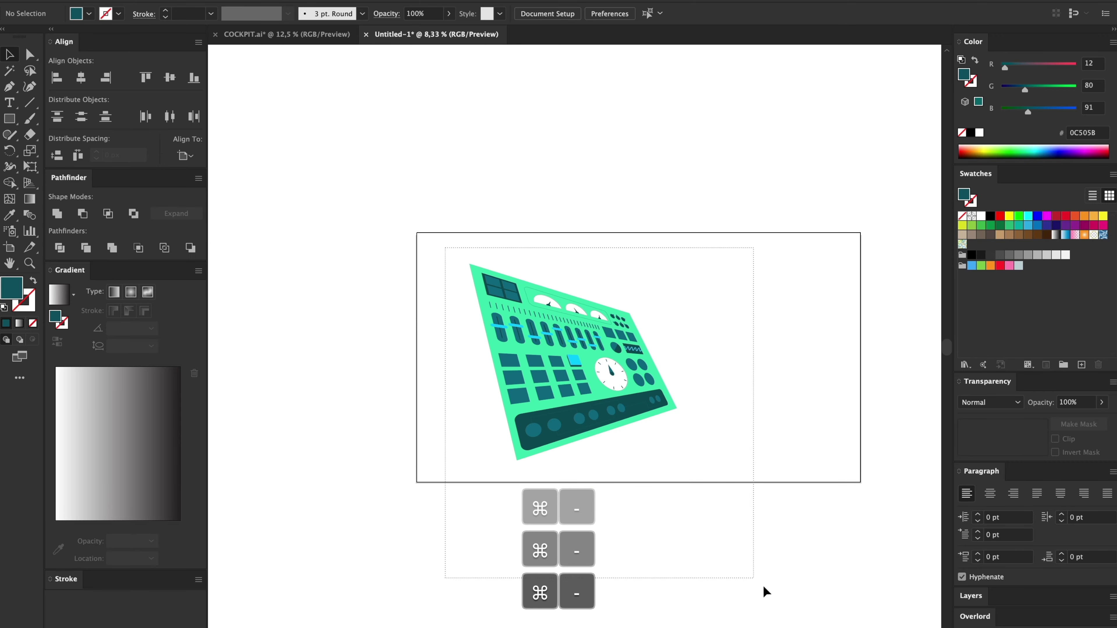
left_click_drag(764, 586, 764, 588)
left_click_drag(639, 355, 711, 353)
left_click(775, 324)
key("super+equal")
key("super+equal")
left_click_drag(762, 324, 699, 358)
left_click_drag(774, 219, 709, 202)
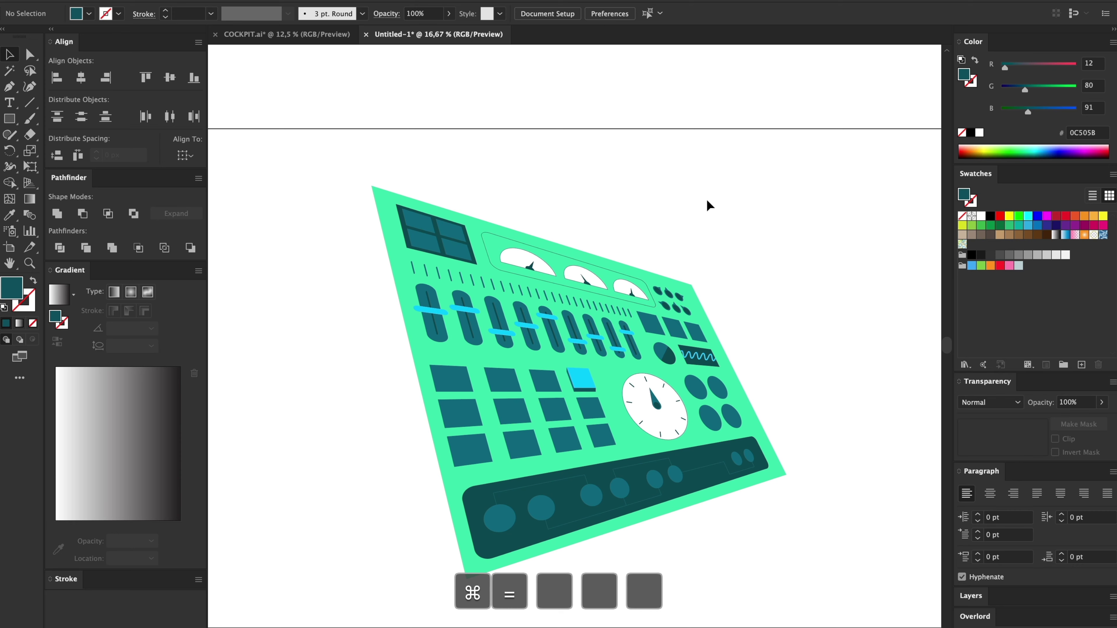